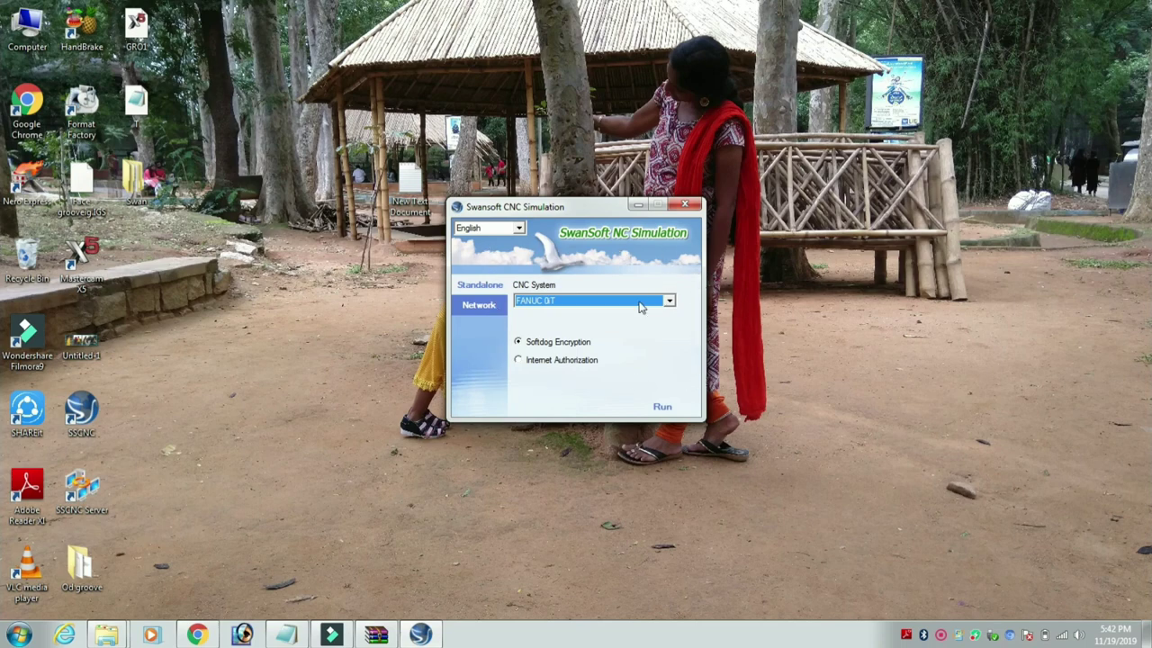
Drop down the CNC System list and scroll through the FANUC, SINUMERIK, GSK and other controllers
left_click(670, 300)
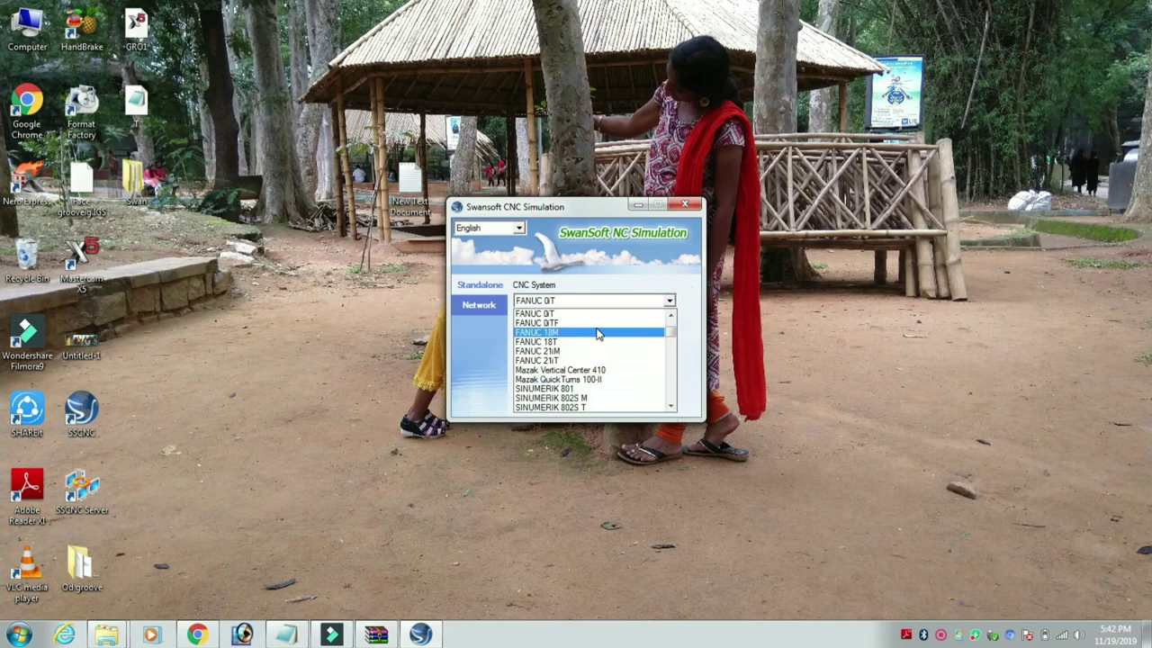
scroll(598, 334, "down", 6)
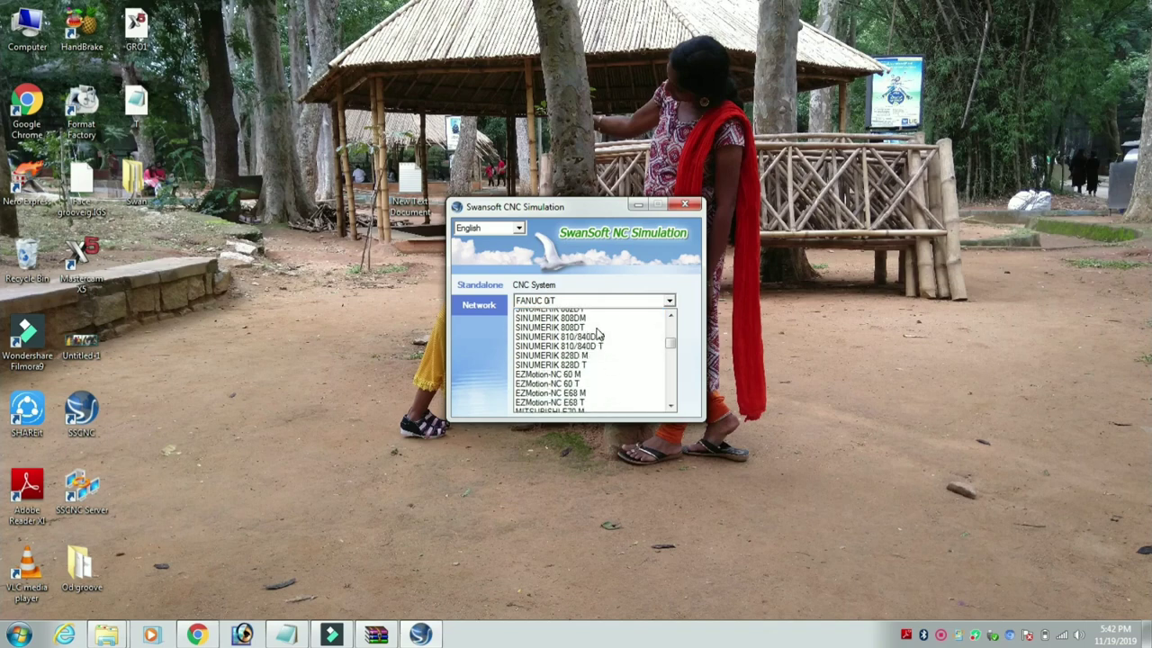
scroll(598, 335, "down", 8)
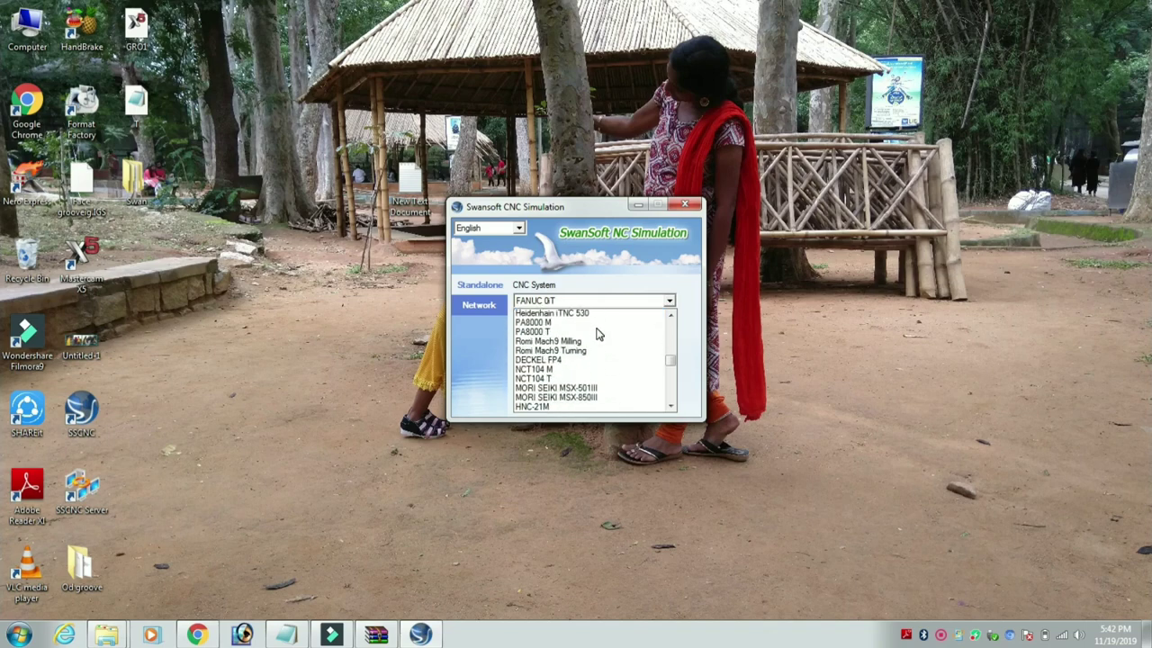
scroll(598, 335, "down", 8)
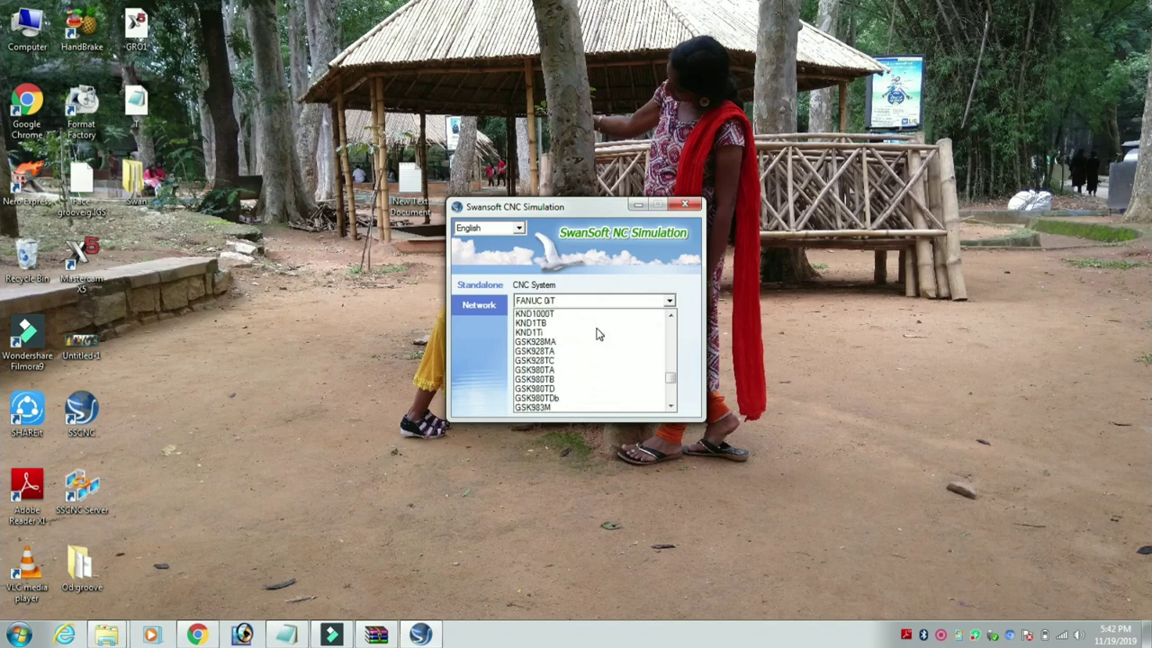
scroll(598, 334, "down", 3)
scroll(598, 334, "up", 12)
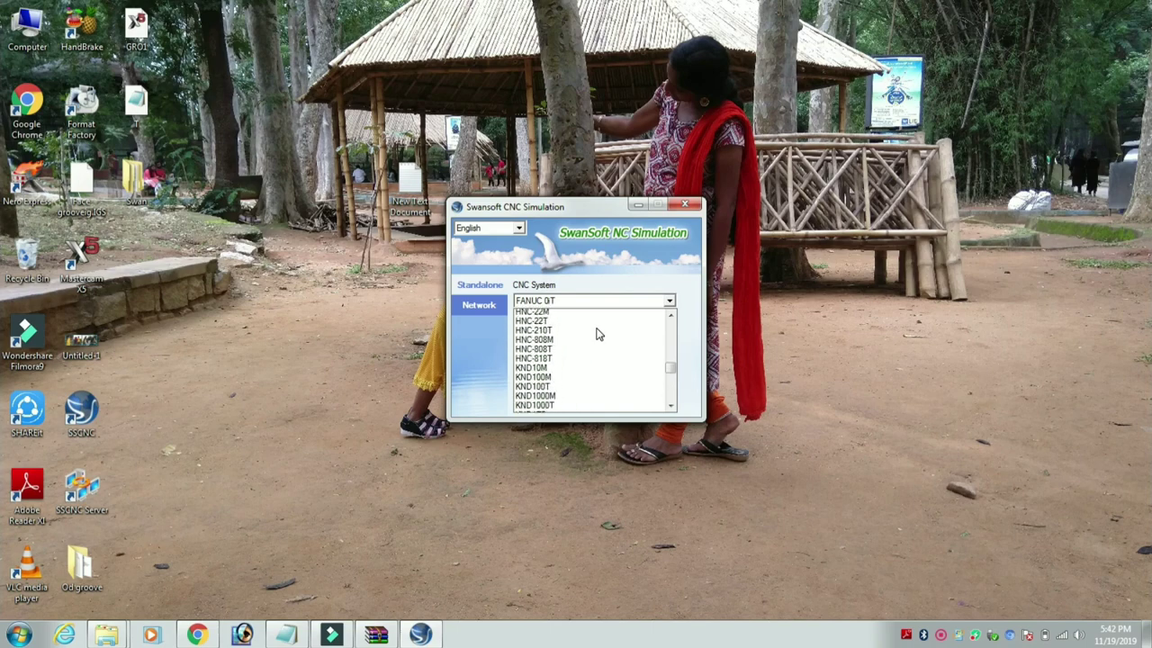
scroll(598, 335, "up", 10)
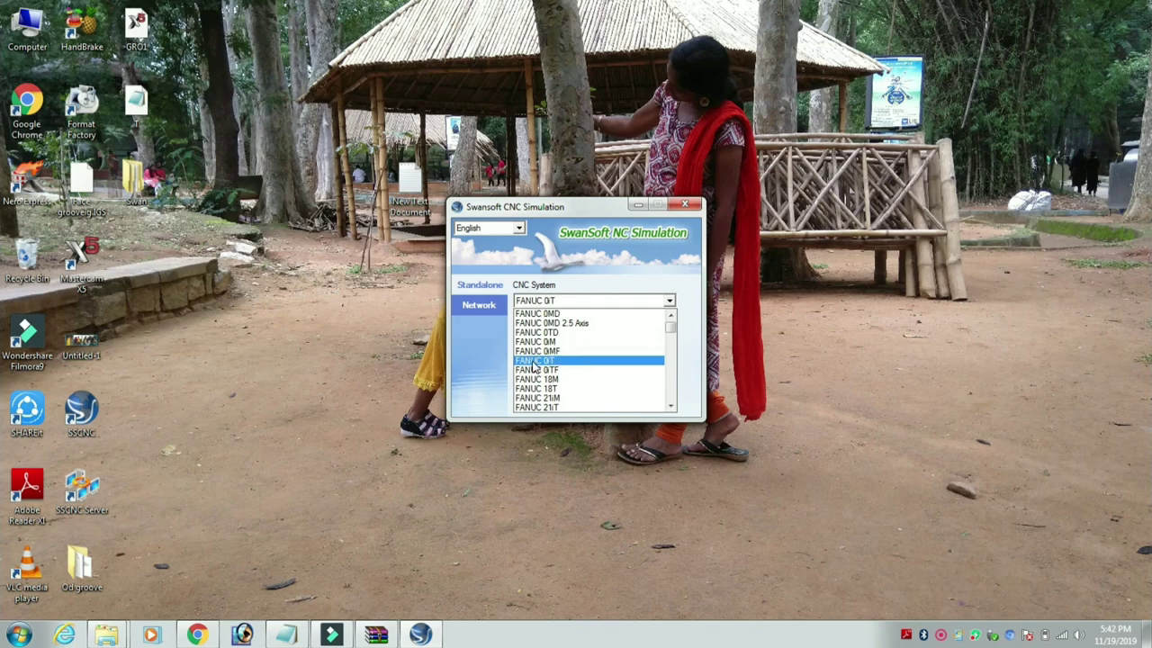
Pick FANUC 0MF, then change the CNC system to FANUC 18M
left_click(583, 351)
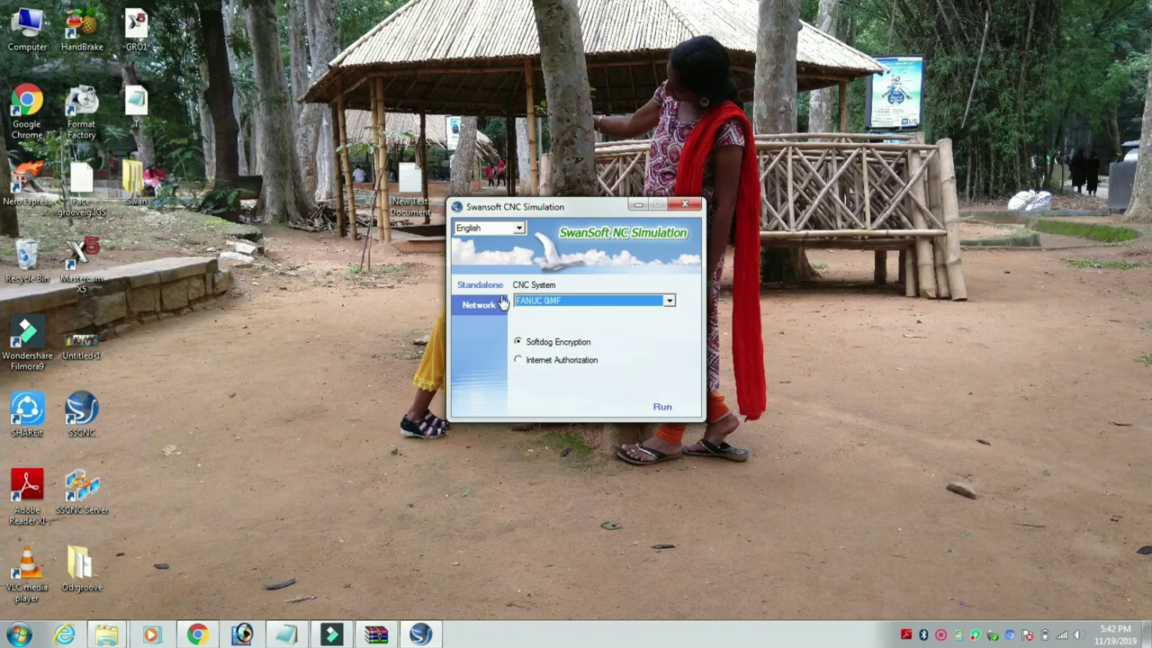
left_click(668, 301)
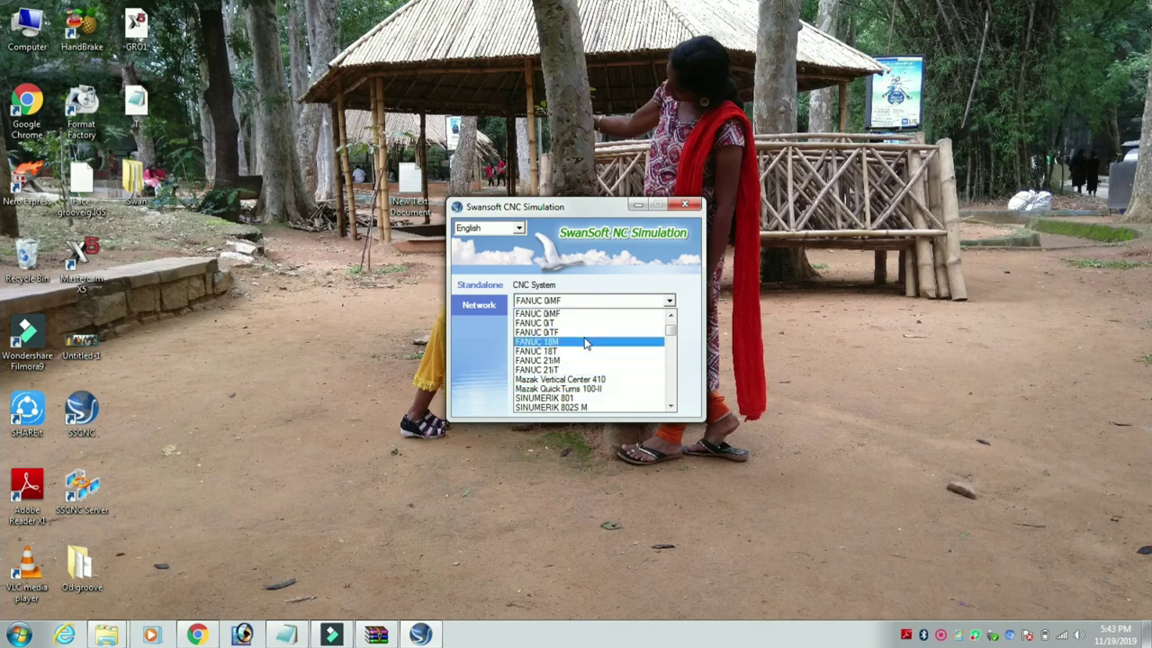
left_click(573, 343)
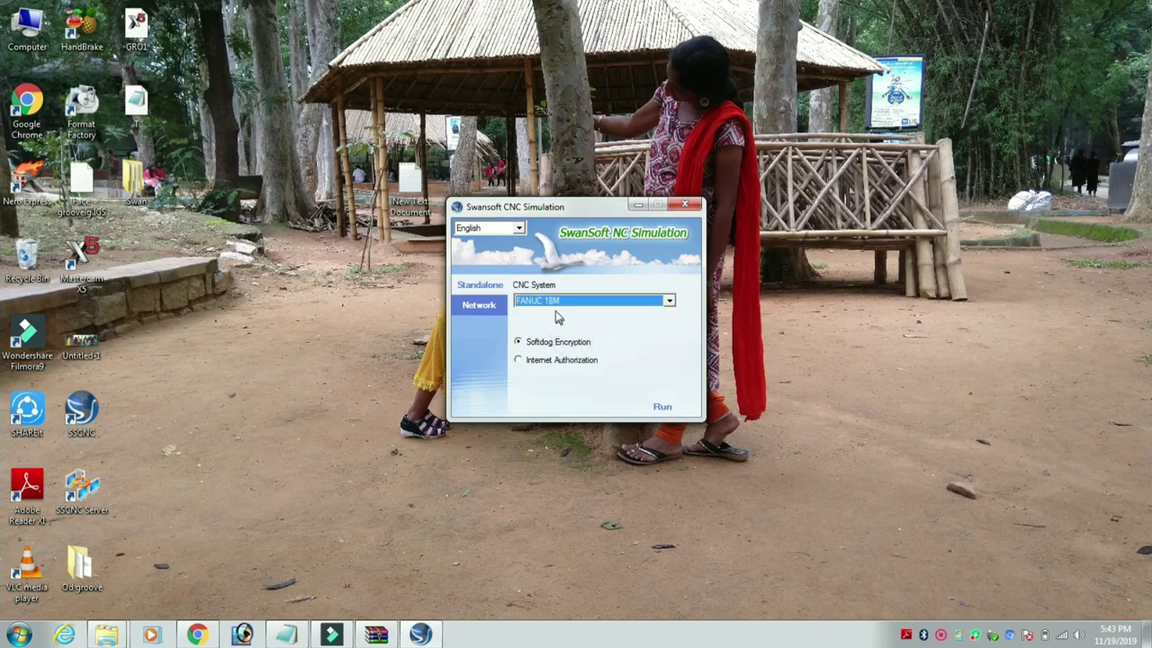
left_click(669, 300)
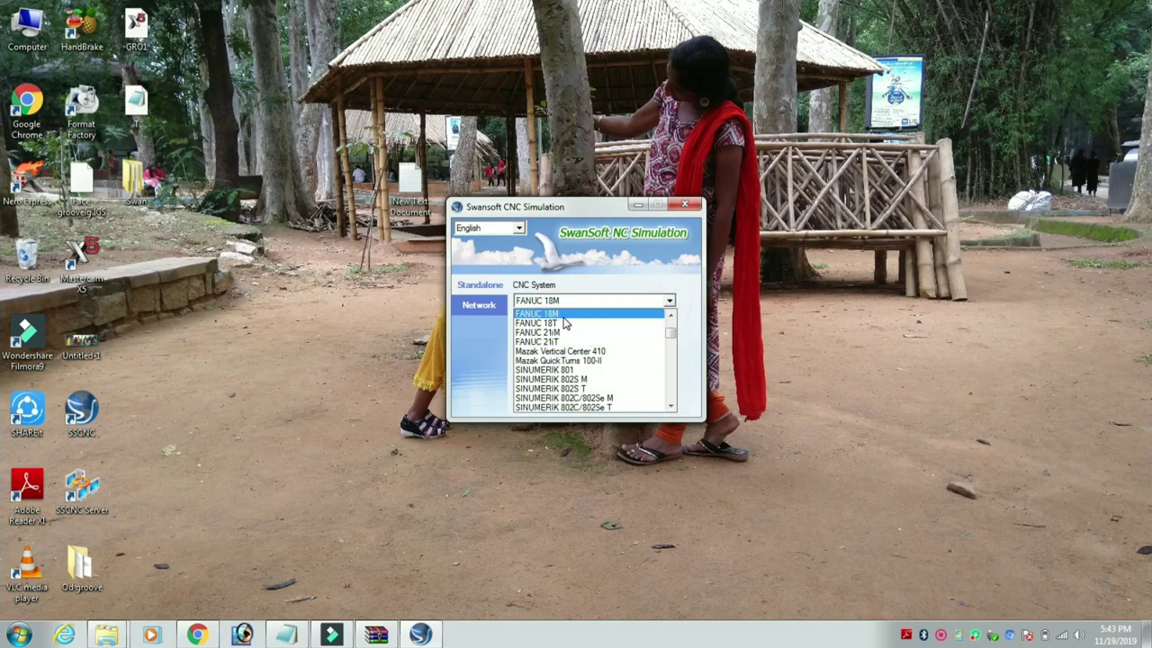
Keep FANUC 18M as the selected CNC system in the dropdown
left_click(590, 316)
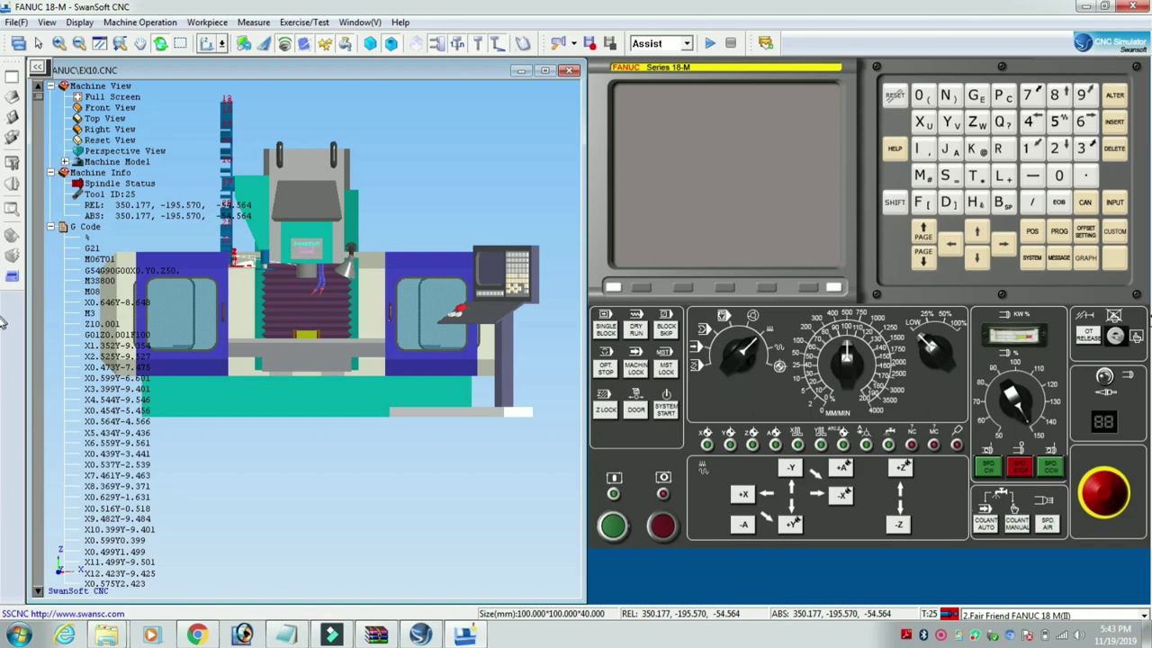
Close the FANUC 18M simulation and run the FANUC 18T lathe simulation instead
left_click(1132, 6)
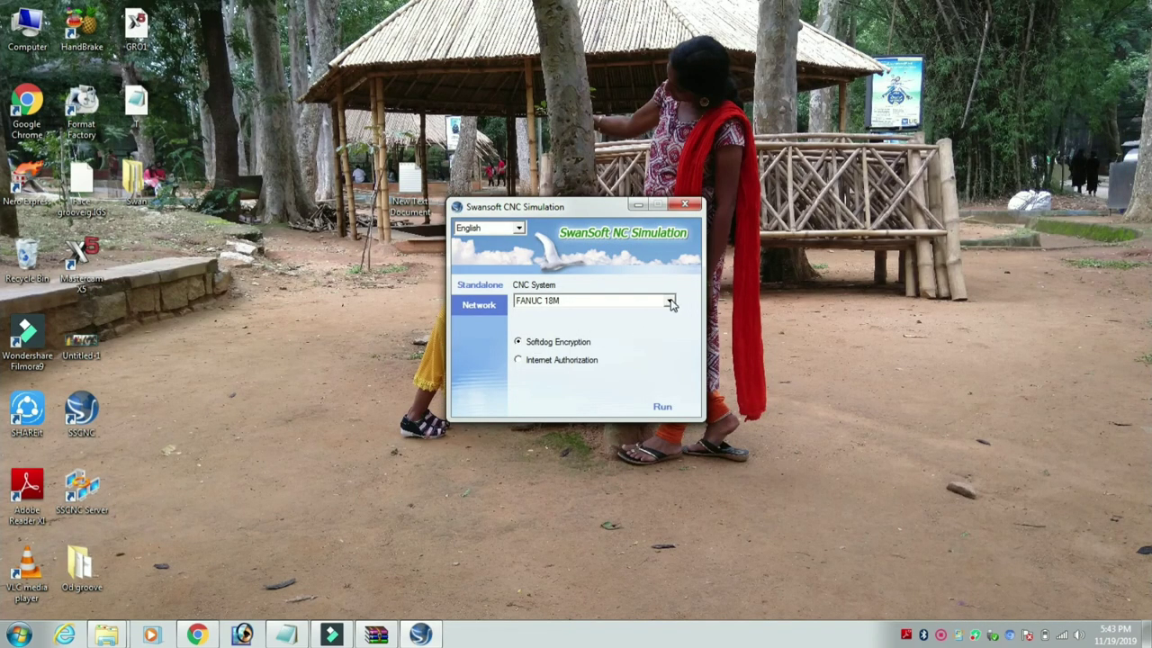
left_click(670, 304)
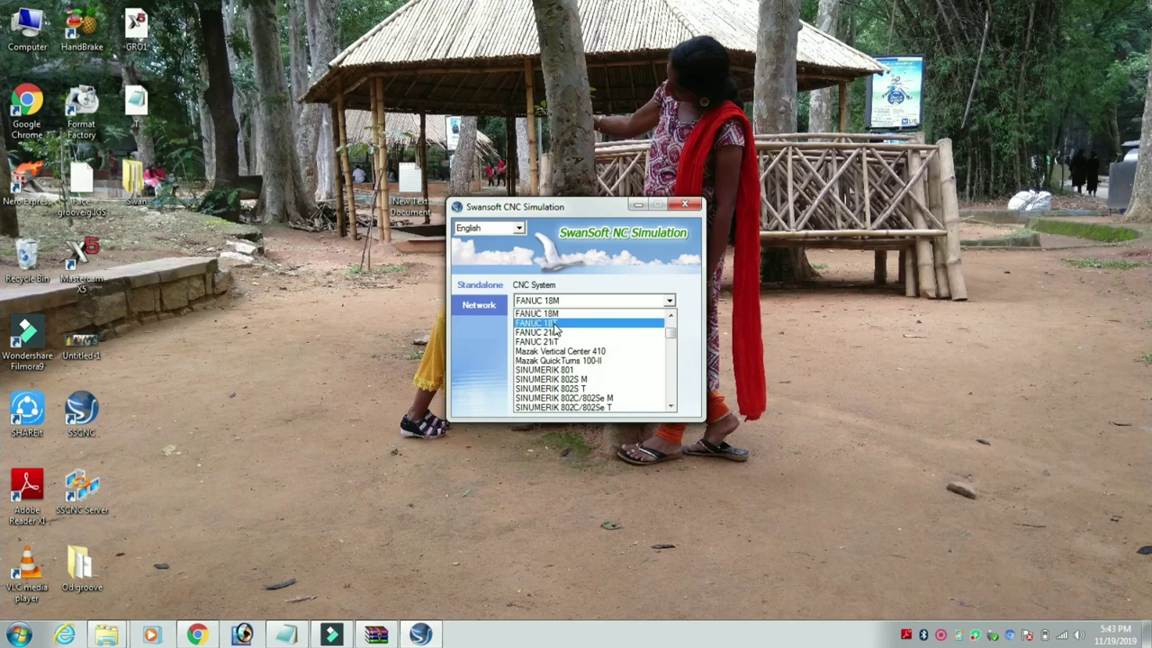
left_click(580, 326)
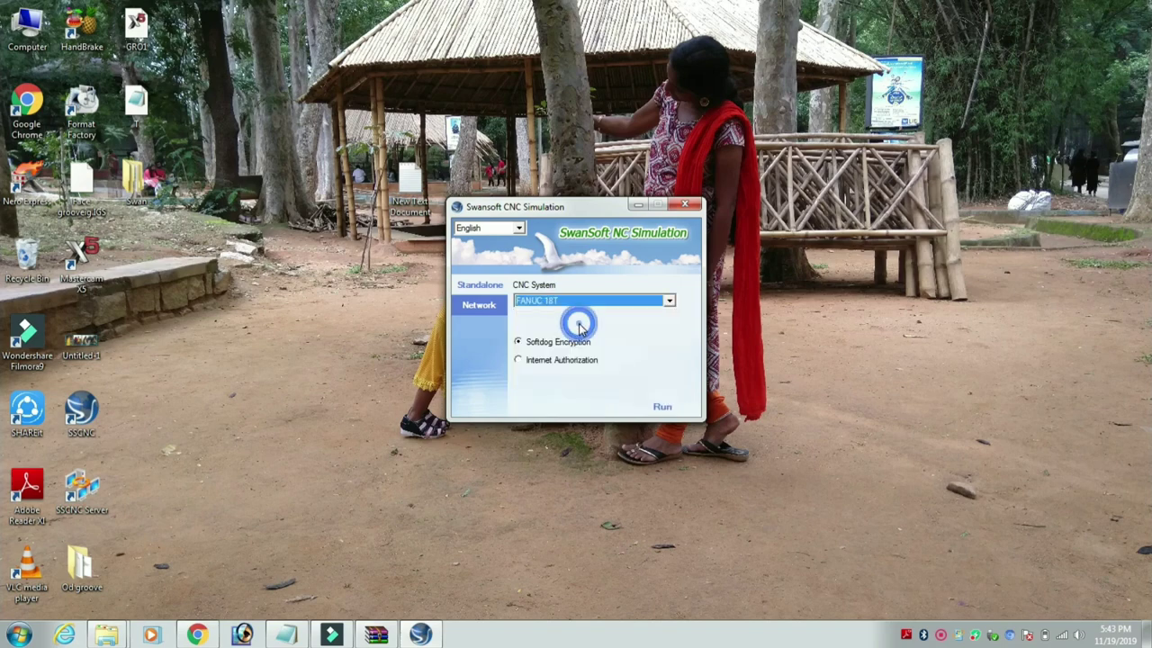
left_click(661, 409)
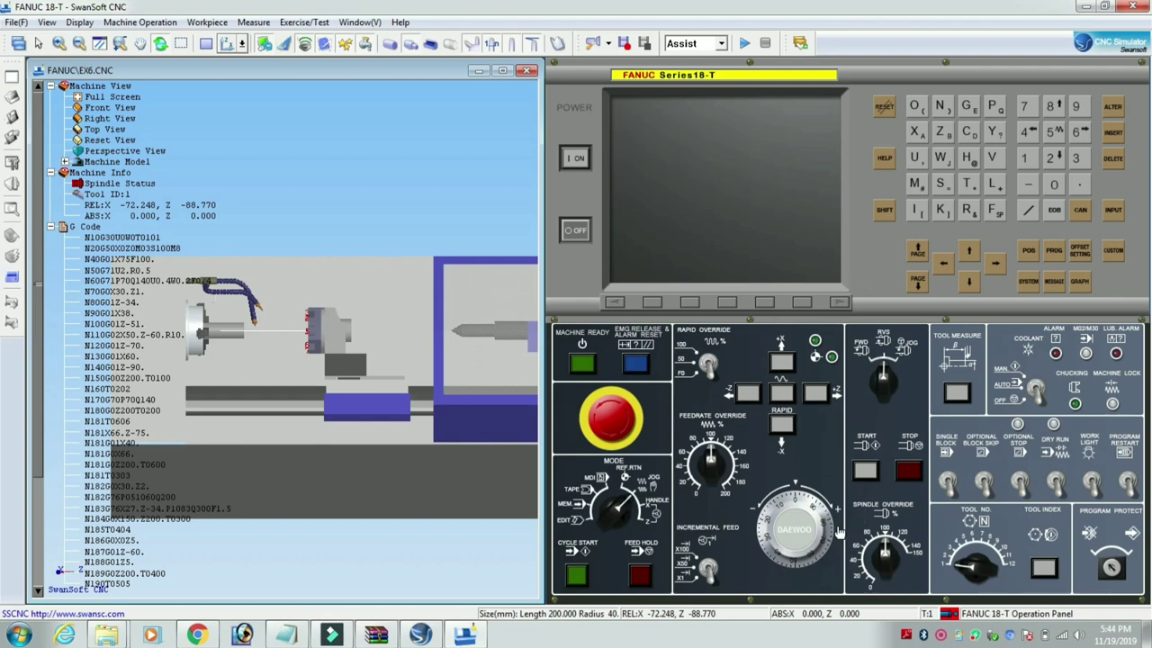
Release the E-stop, make the lathe machine-ready and power it on, then close the simulator
left_click(617, 429)
left_click(582, 365)
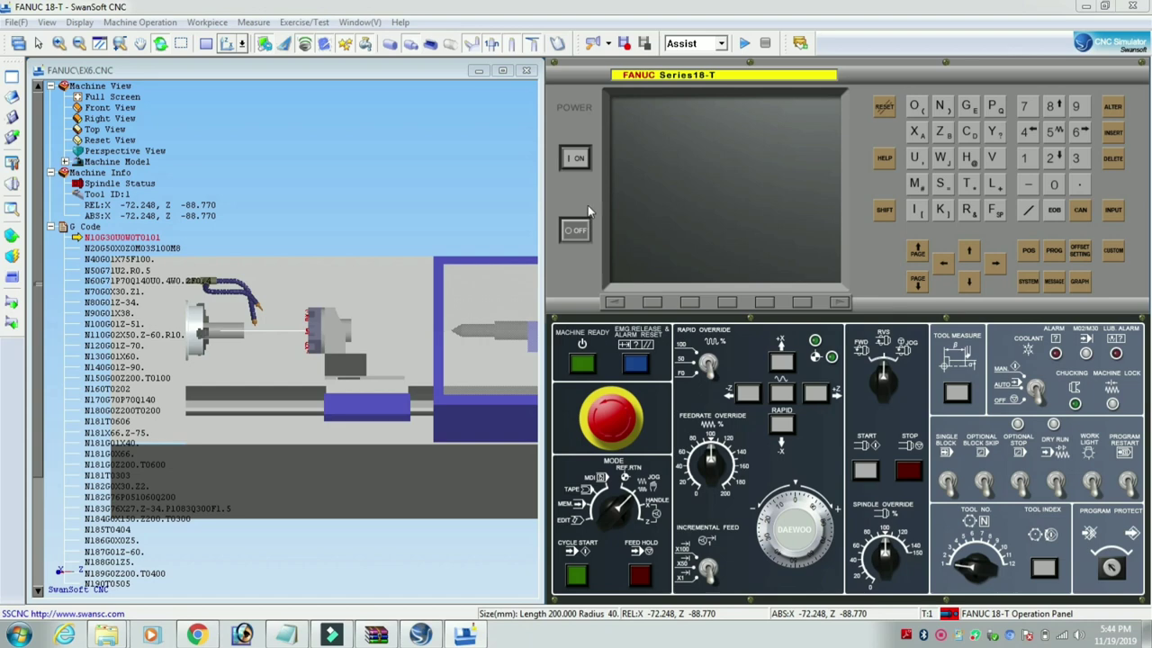
left_click(576, 157)
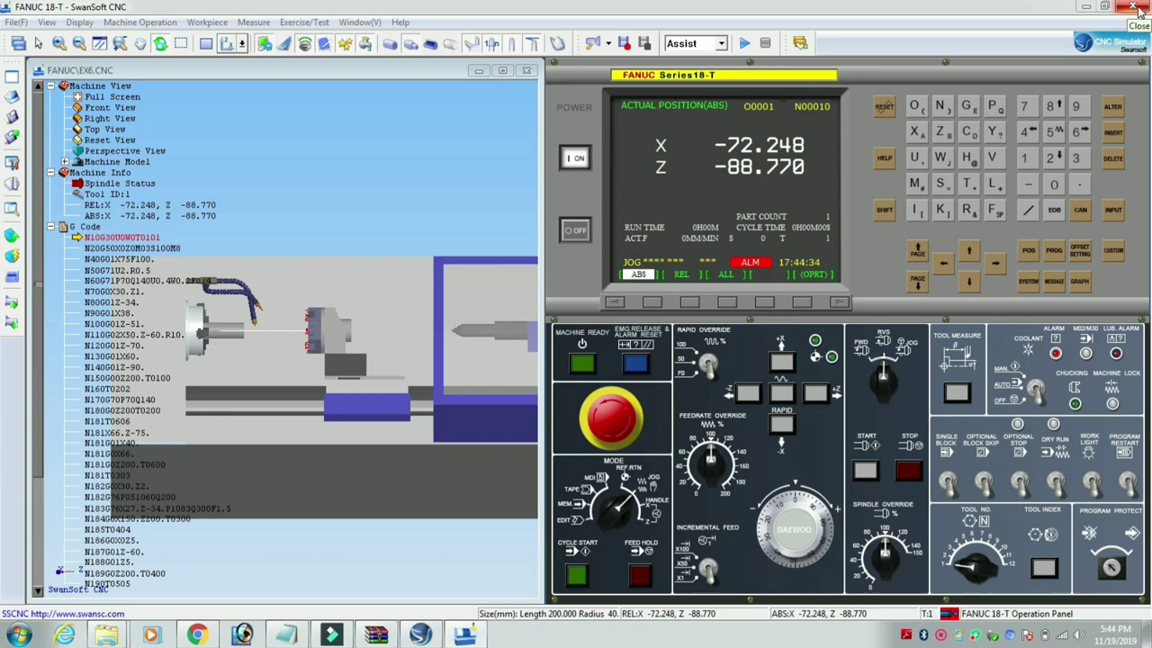
left_click(1132, 7)
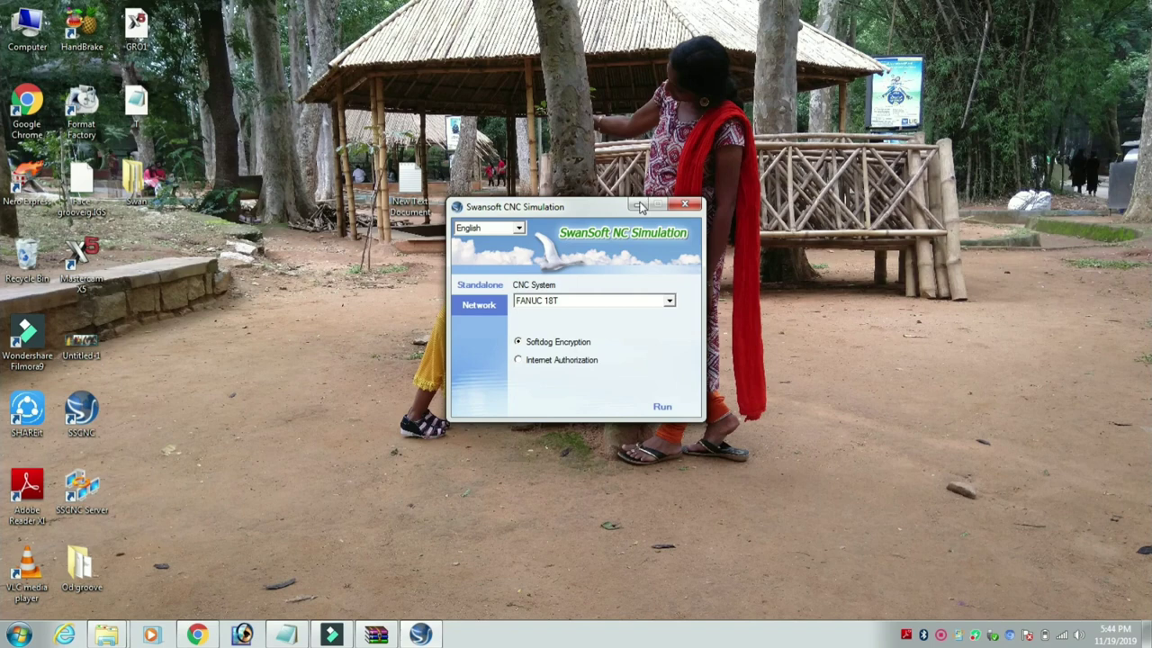
Minimize the launcher, select the whole saved download-page URL in Notepad, and return to Chrome
left_click(637, 206)
left_click(296, 636)
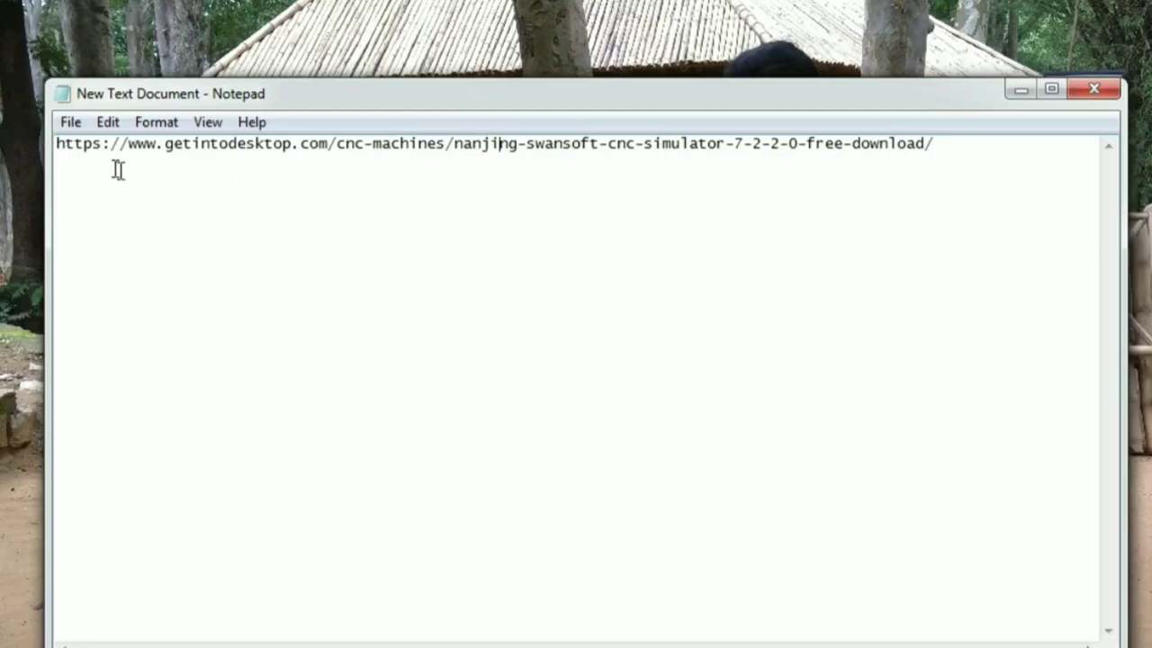
left_click_drag(83, 144, 993, 183)
left_click(982, 172)
key("ctrl+a")
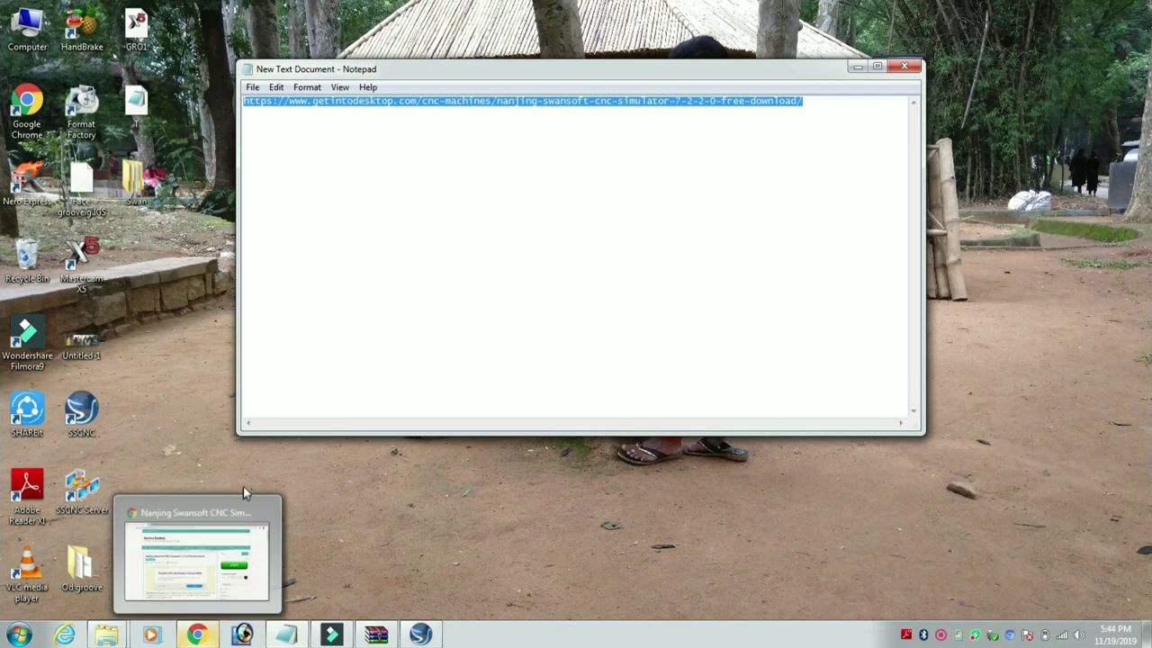
left_click(194, 634)
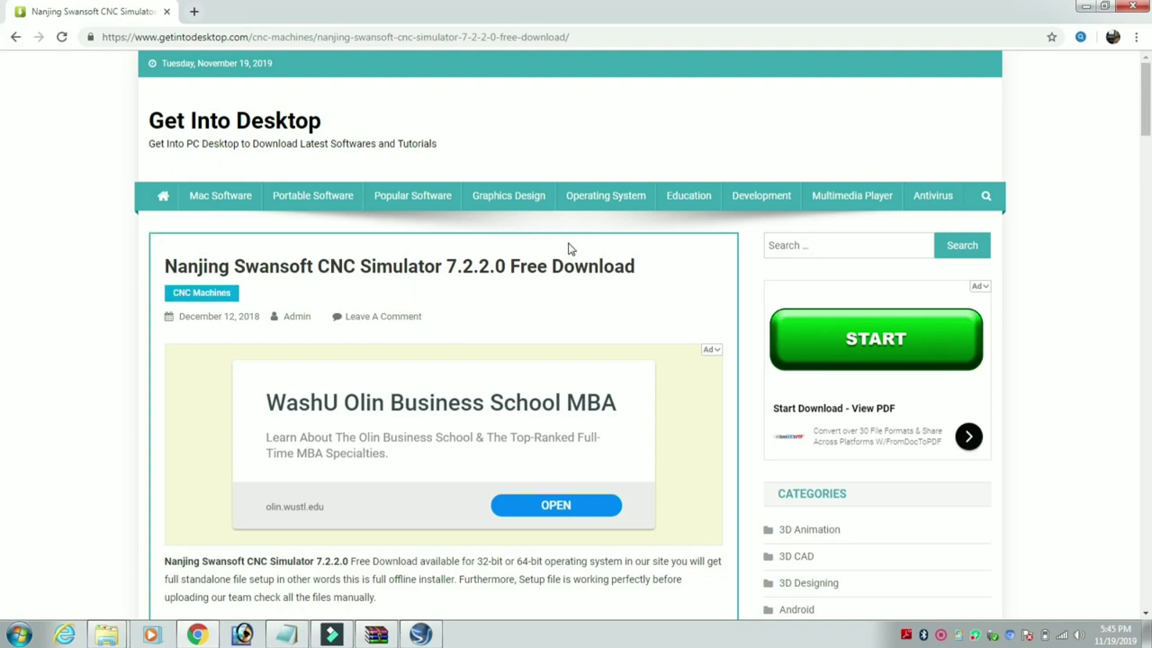
Scroll down the Swansoft CNC Simulator 7.2.2.0 page and hit Download Setup
scroll(680, 273, "down", 5)
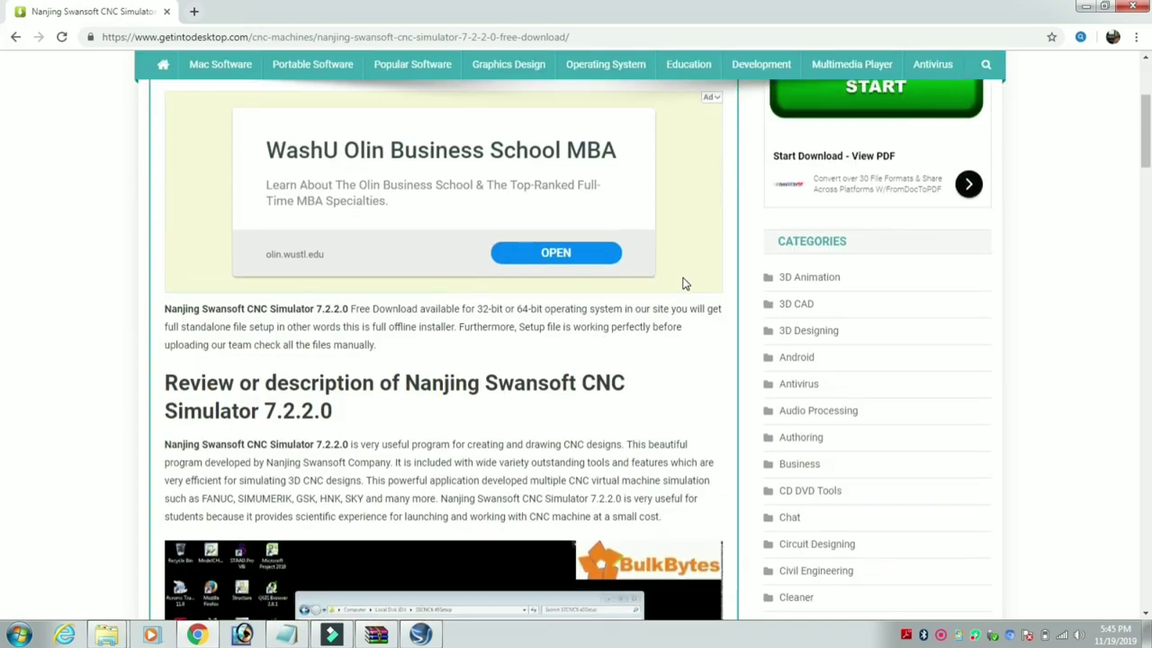
scroll(683, 279, "down", 10)
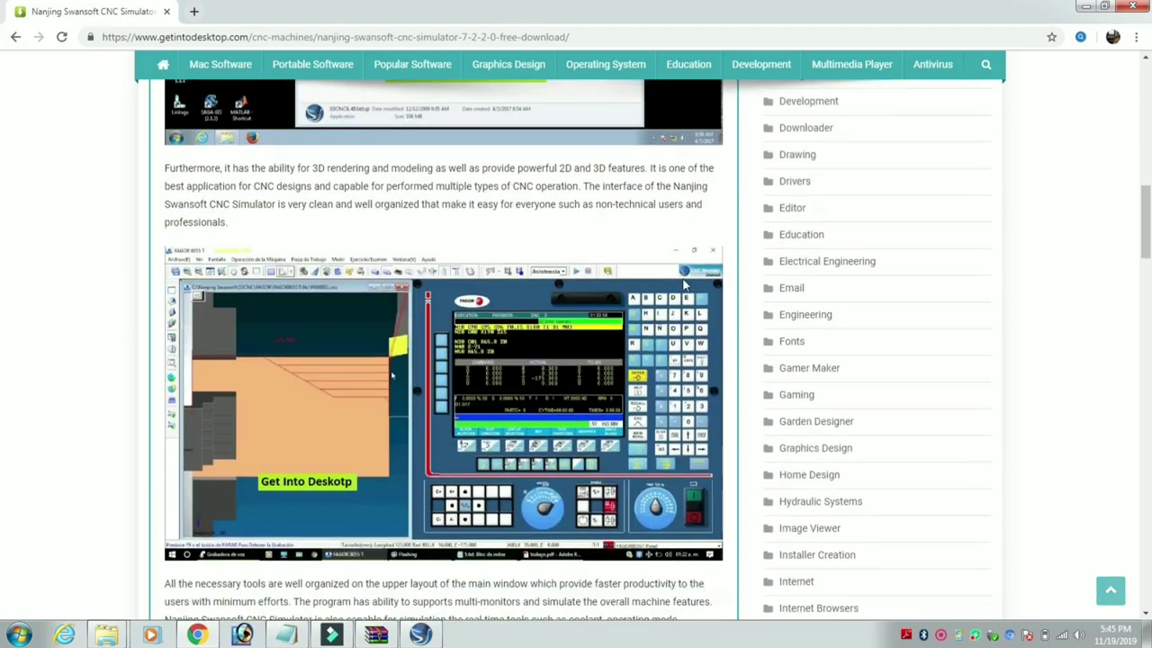
scroll(683, 285, "down", 3)
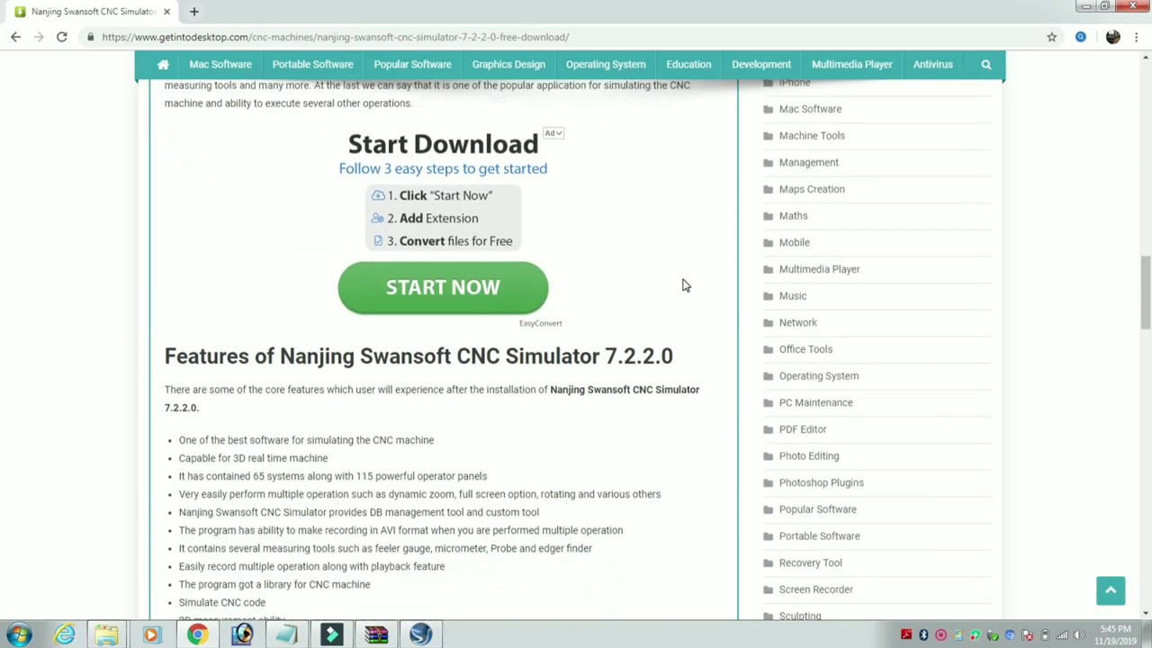
scroll(684, 285, "down", 9)
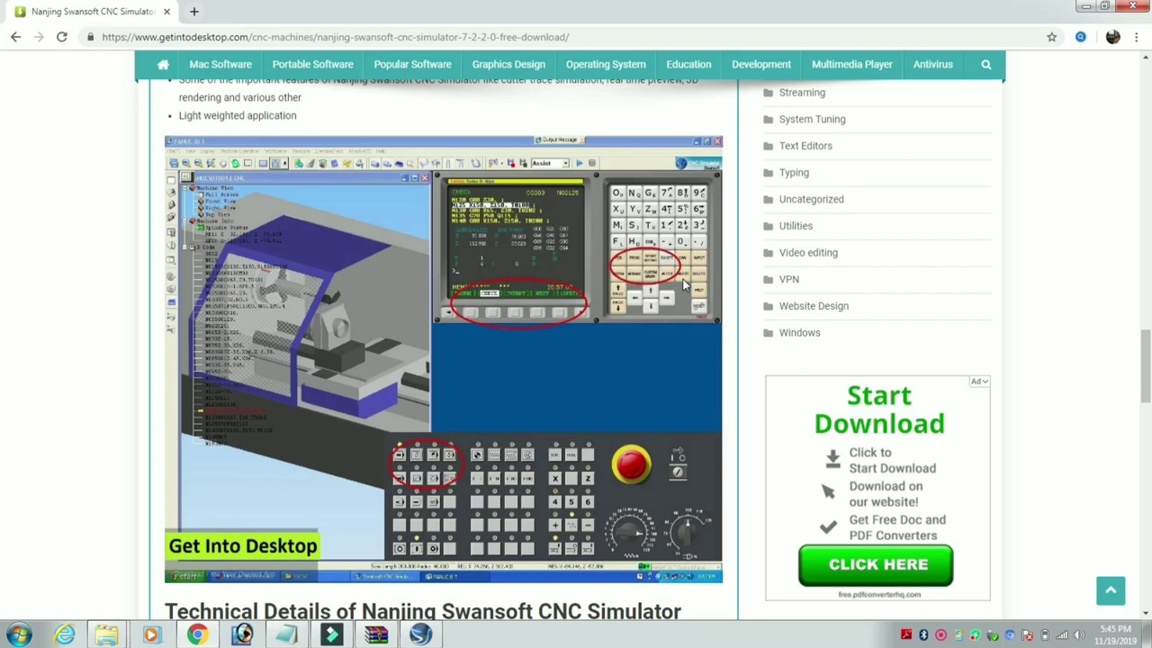
scroll(683, 285, "down", 8)
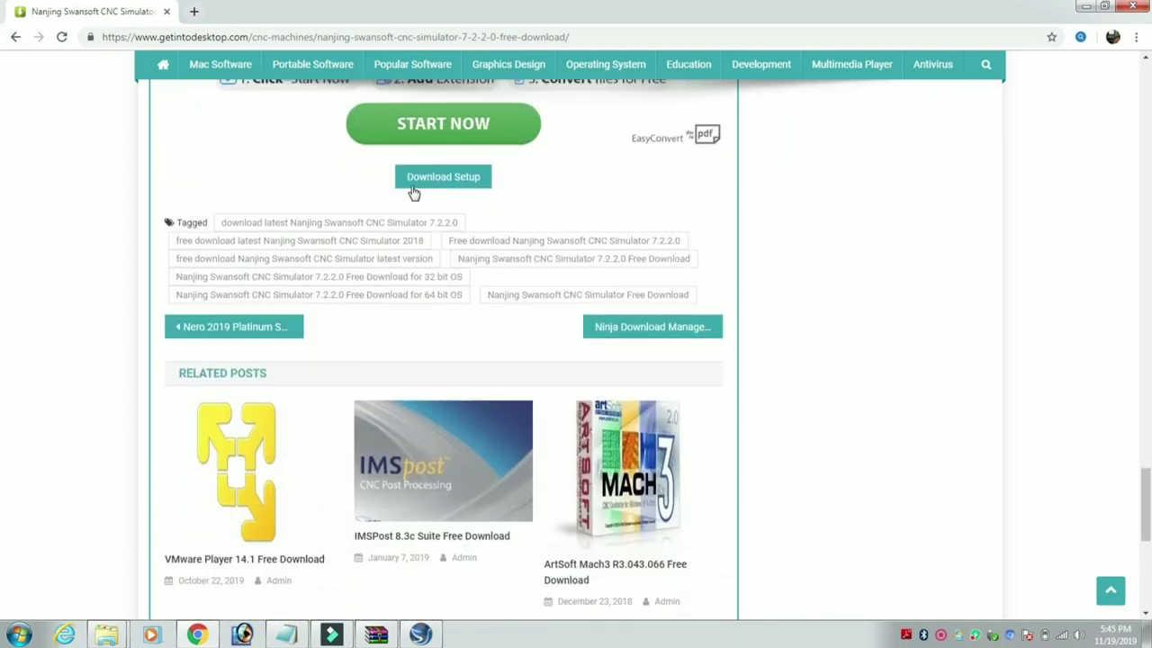
left_click(437, 180)
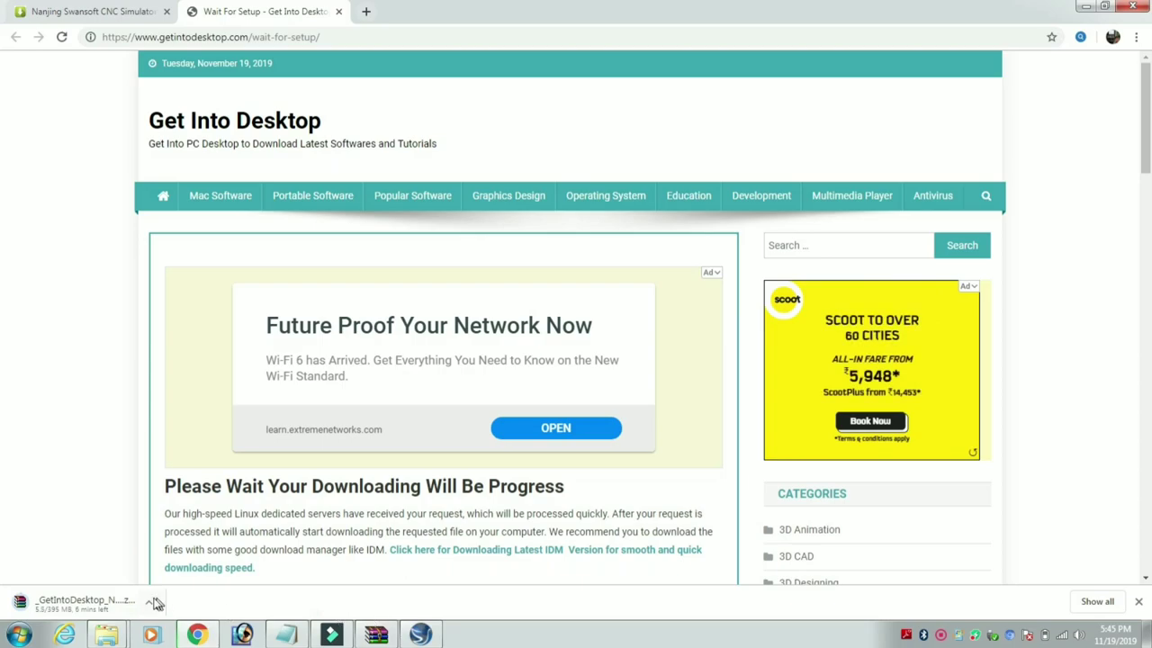
Check the ongoing download's options, then show Chrome's Downloads list from the main menu
left_click(152, 600)
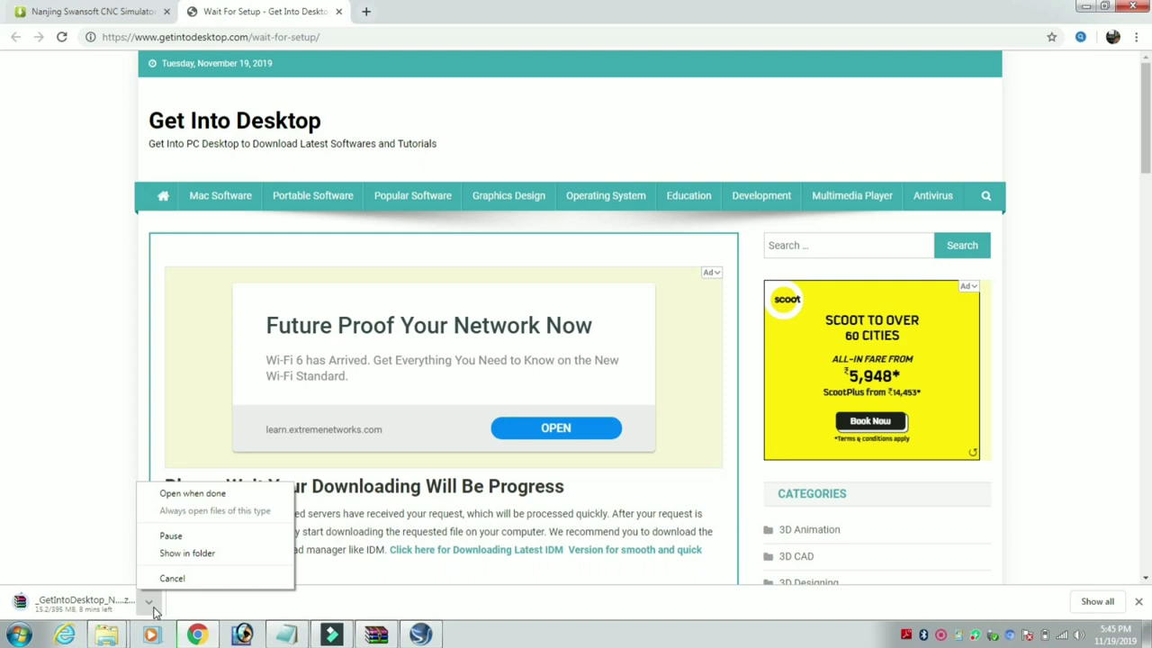
left_click(1138, 601)
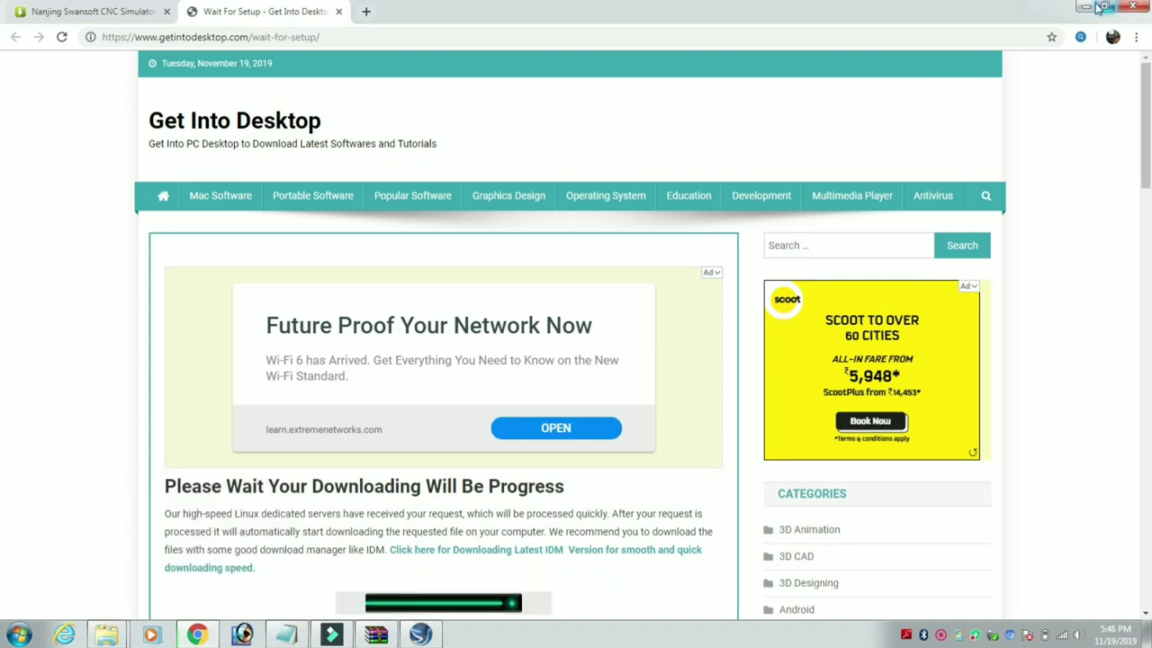
left_click(1135, 37)
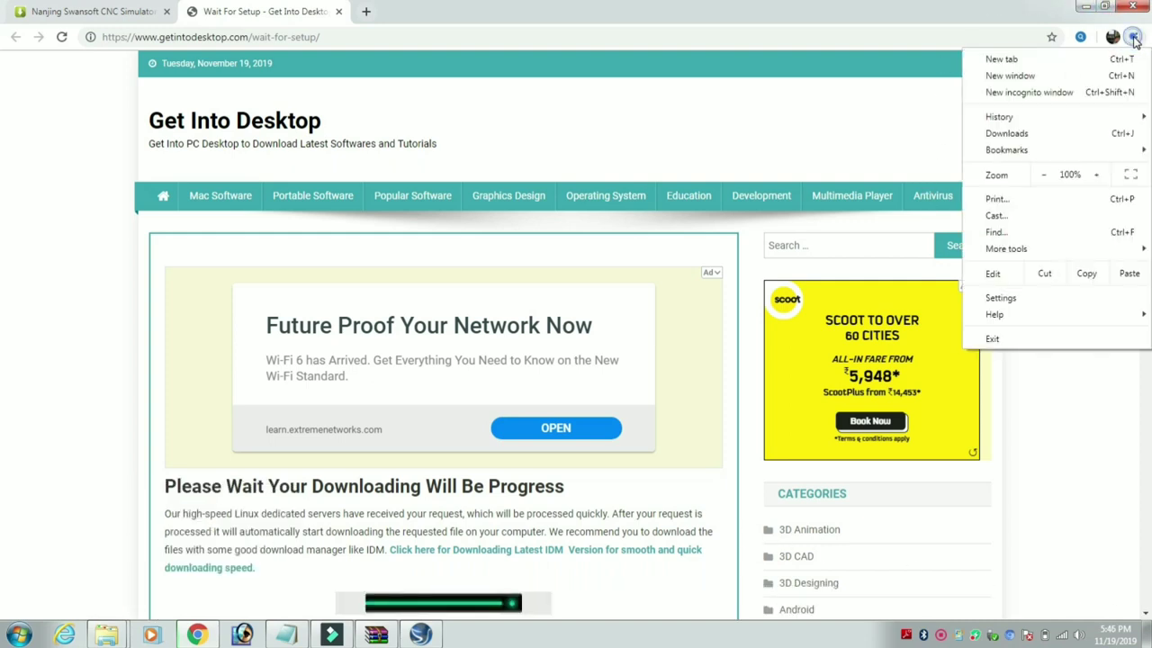
left_click(1031, 134)
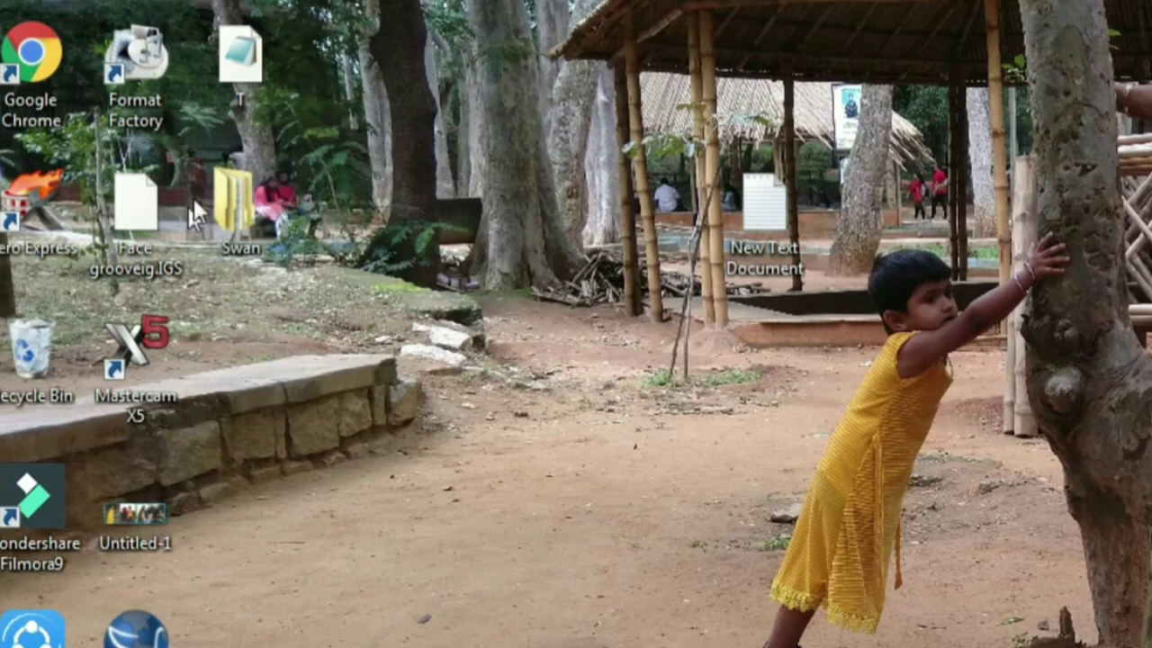
Open the Swansoft zip from the Swan folder in WinRAR, dismiss the licence reminder, and enter its folder
double_click(234, 224)
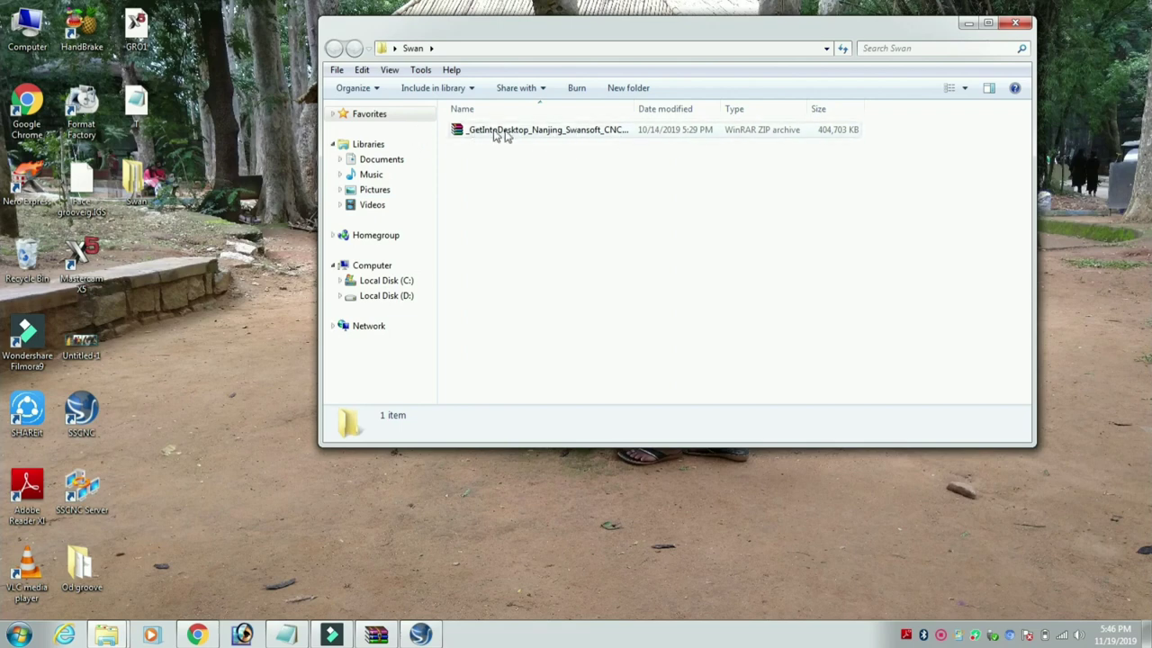
left_click(538, 135)
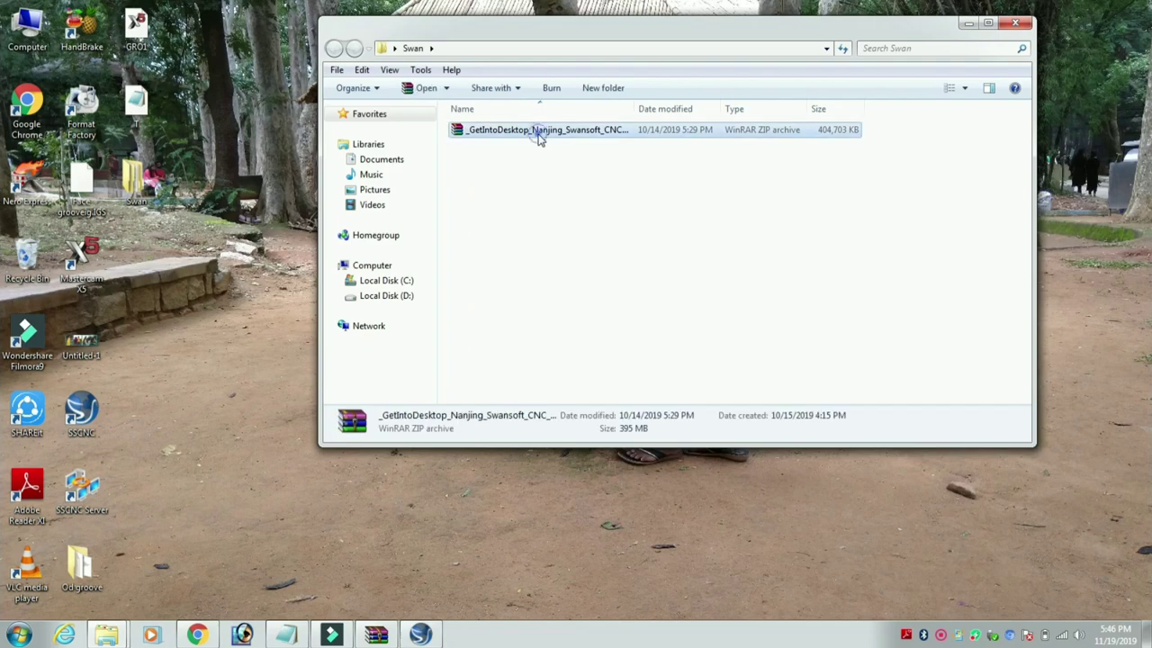
double_click(539, 135)
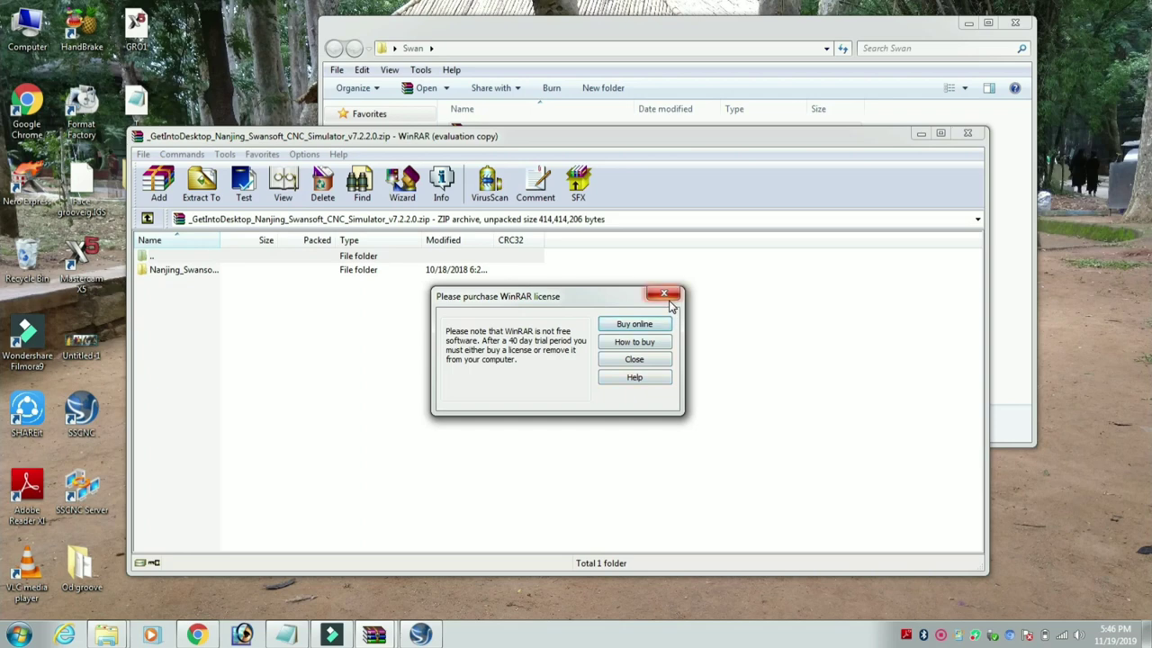
left_click(664, 294)
double_click(185, 270)
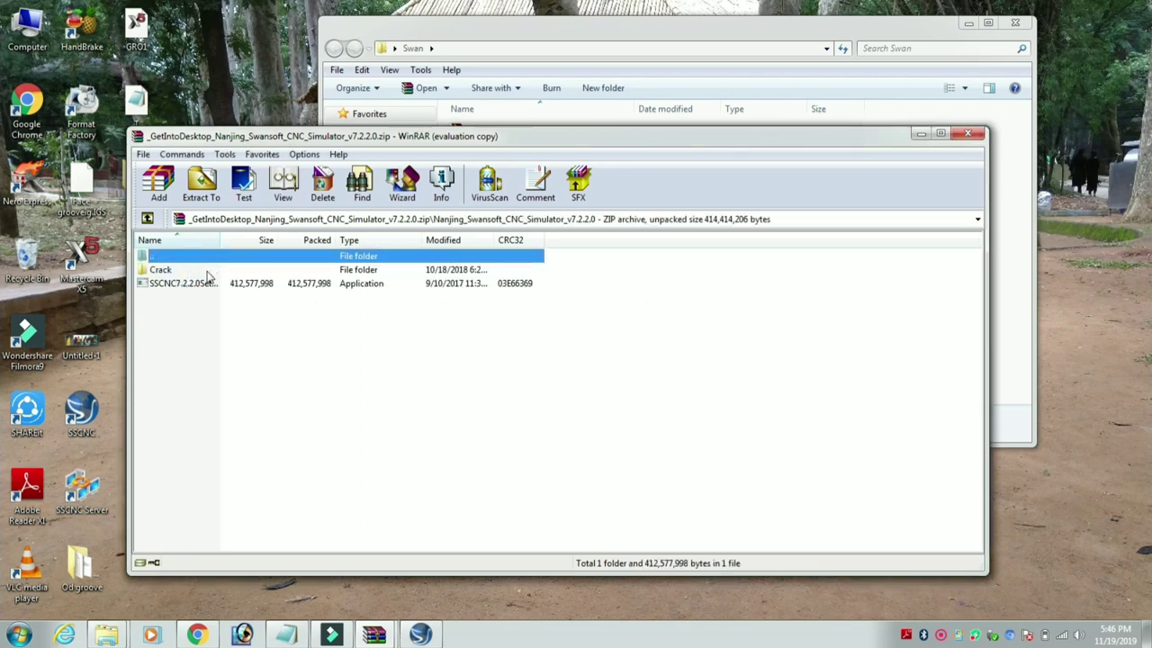
Select and run SSCNC7.2.2.0Setup from inside the archive
left_click(348, 286)
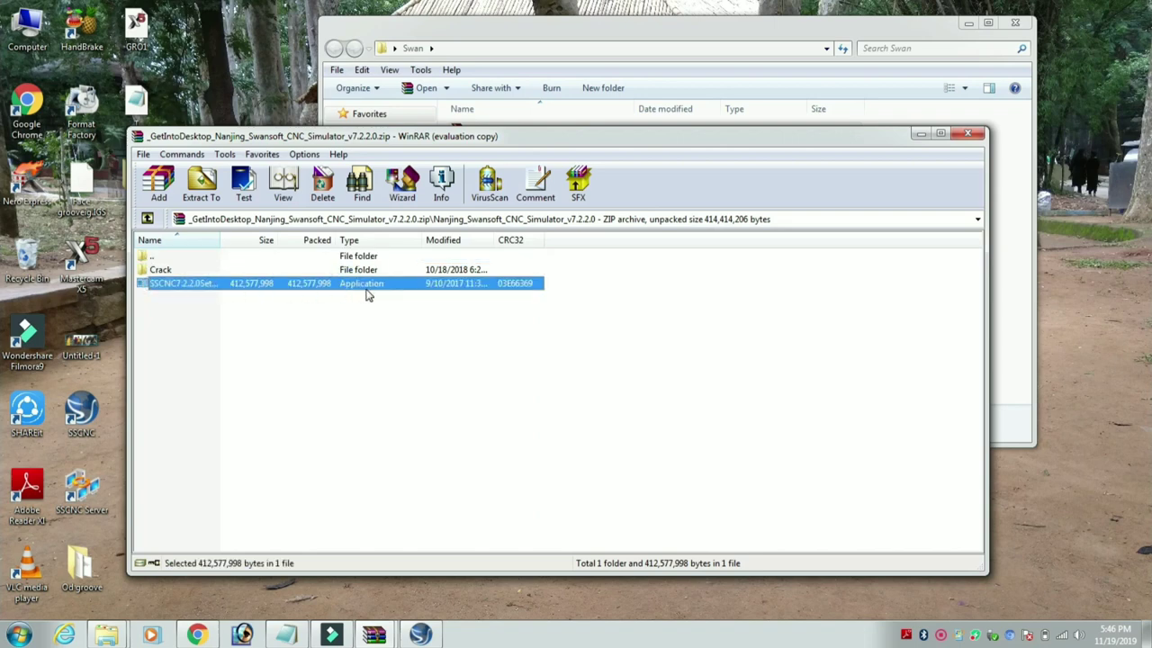
double_click(366, 290)
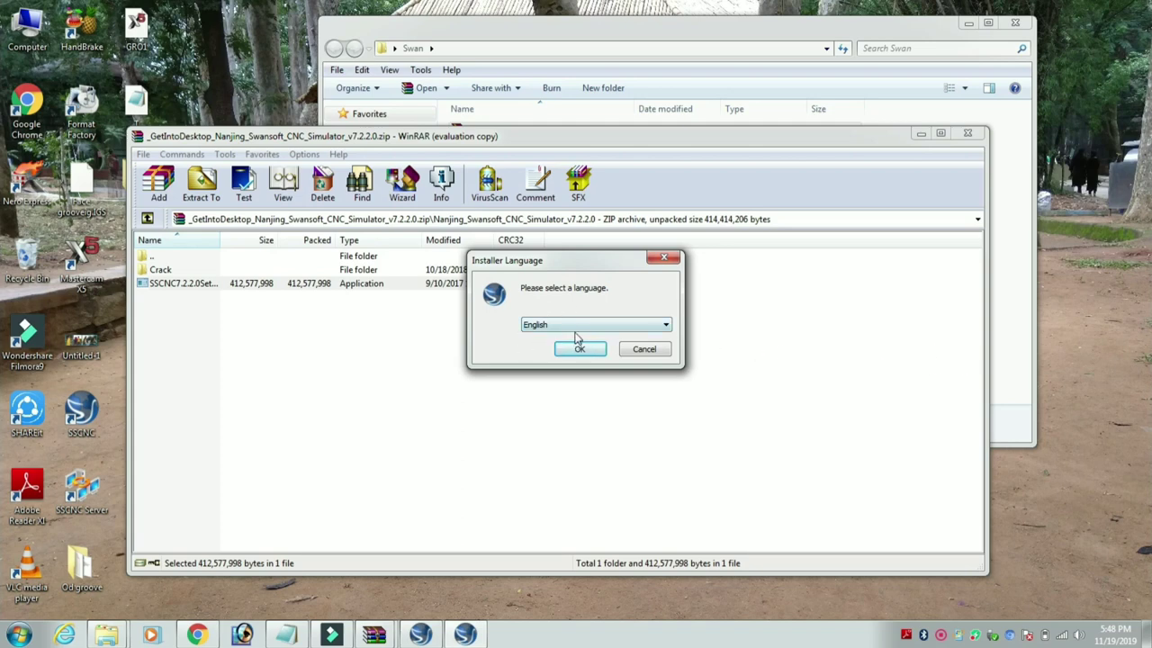
Confirm English as the setup language, dismiss the 'SSCNC is running' warning, and hide the archive window
left_click(577, 328)
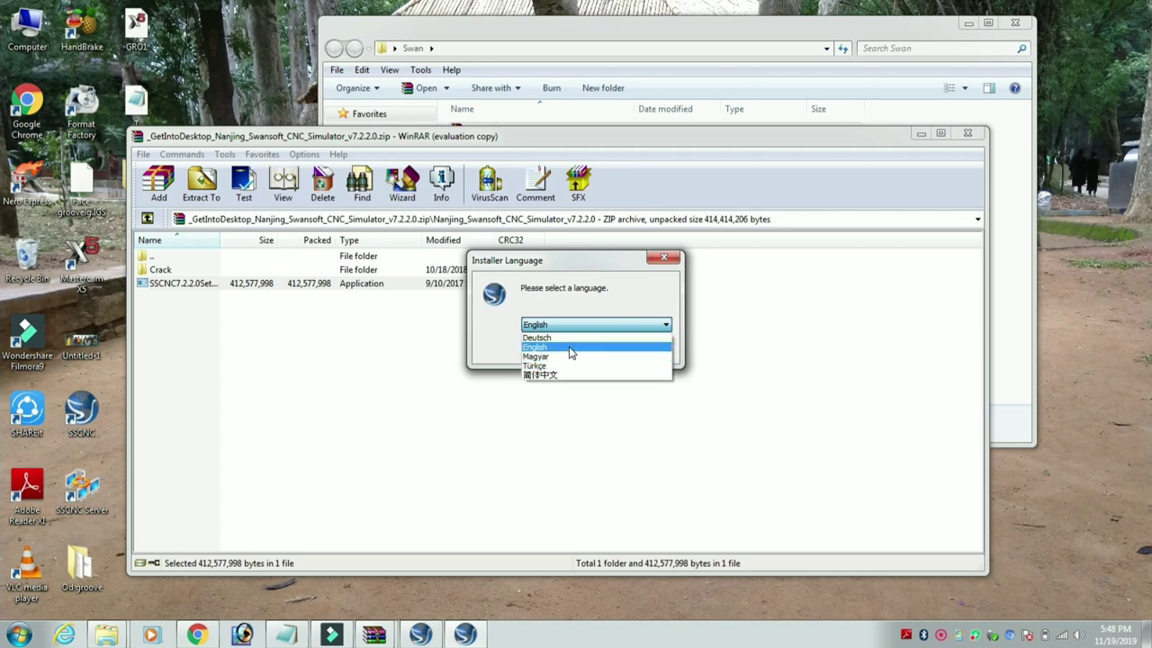
left_click(570, 347)
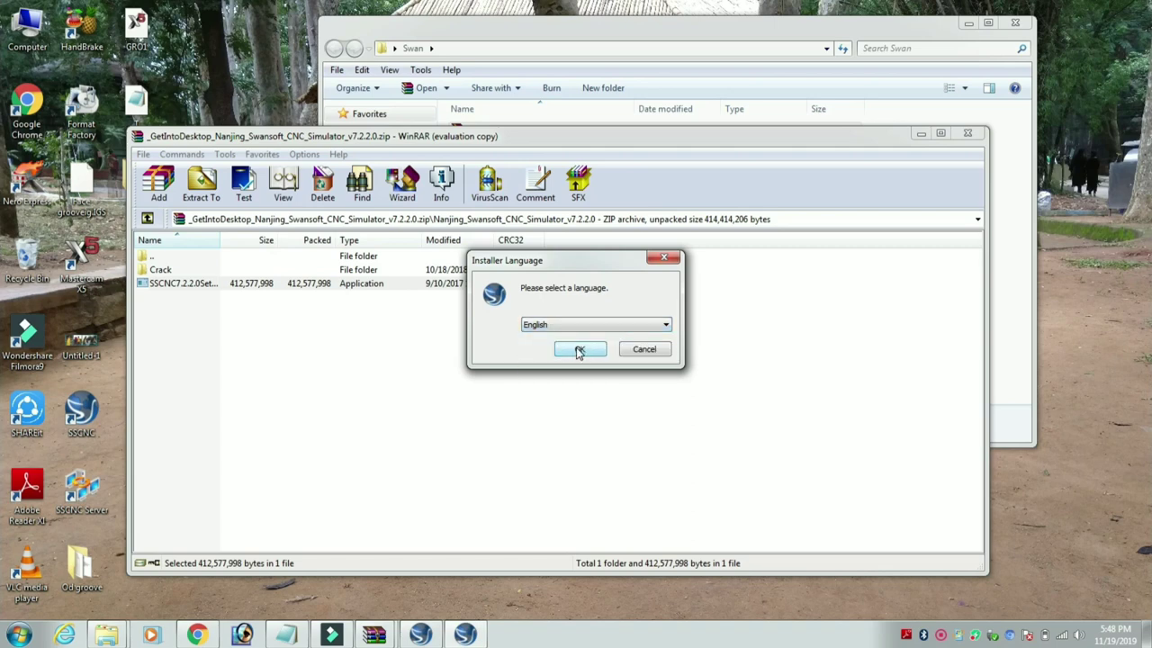
left_click(579, 351)
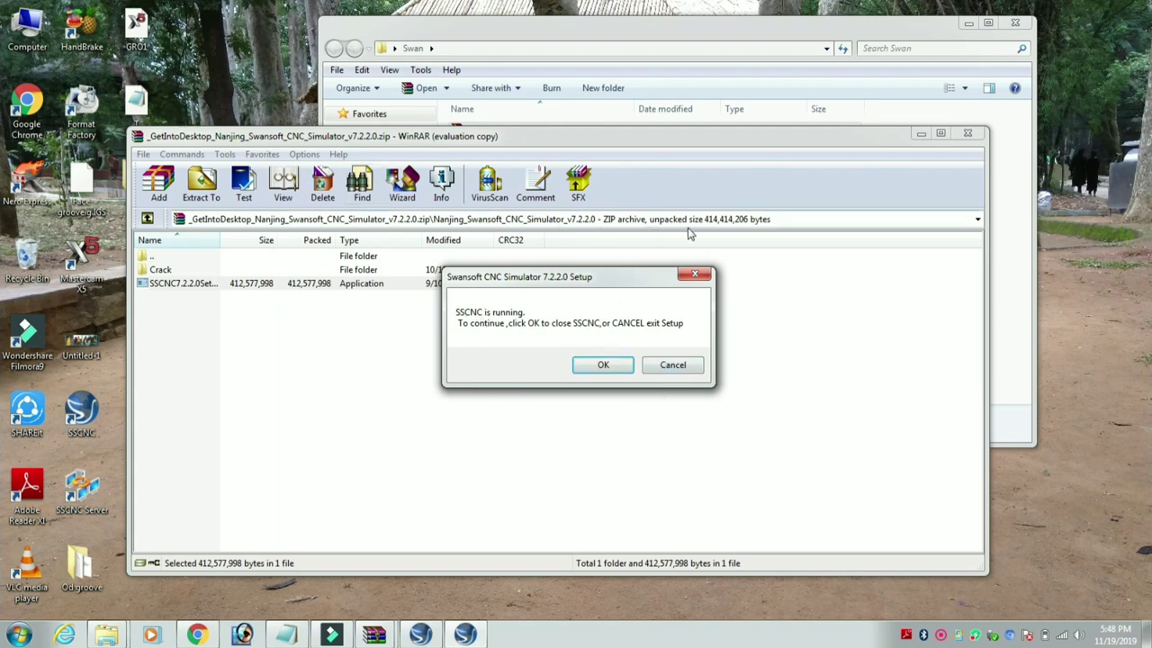
left_click(694, 276)
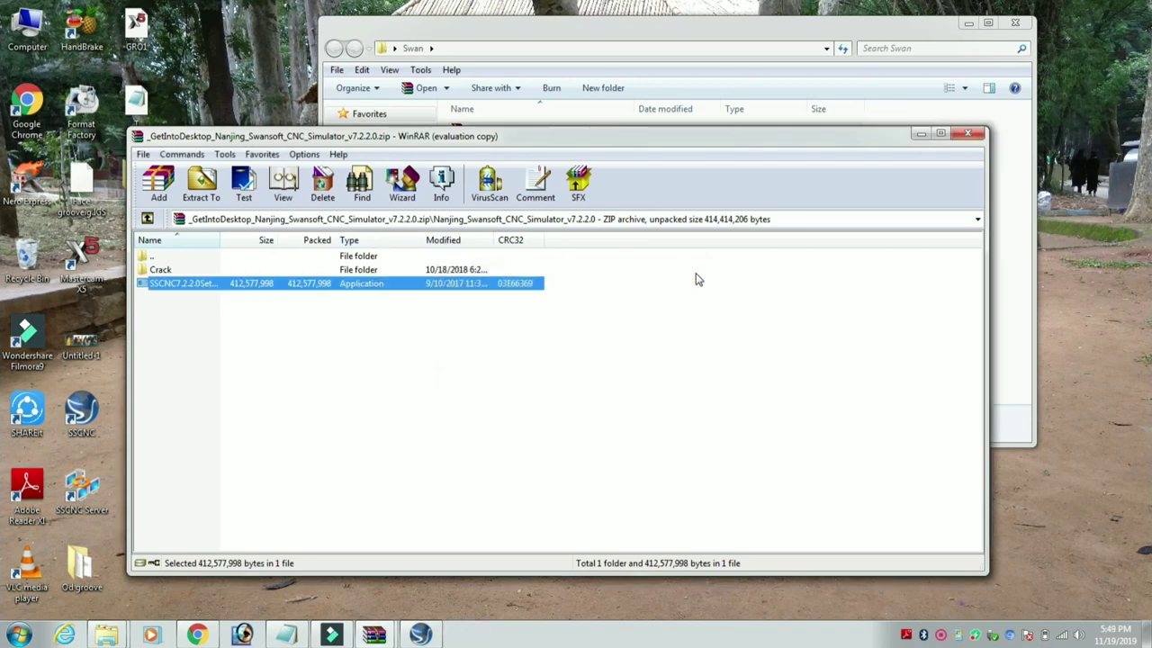
left_click(921, 135)
Launch the SSCNC desktop shortcut and run the FANUC 18T simulation with Softdog Encryption
left_click(963, 24)
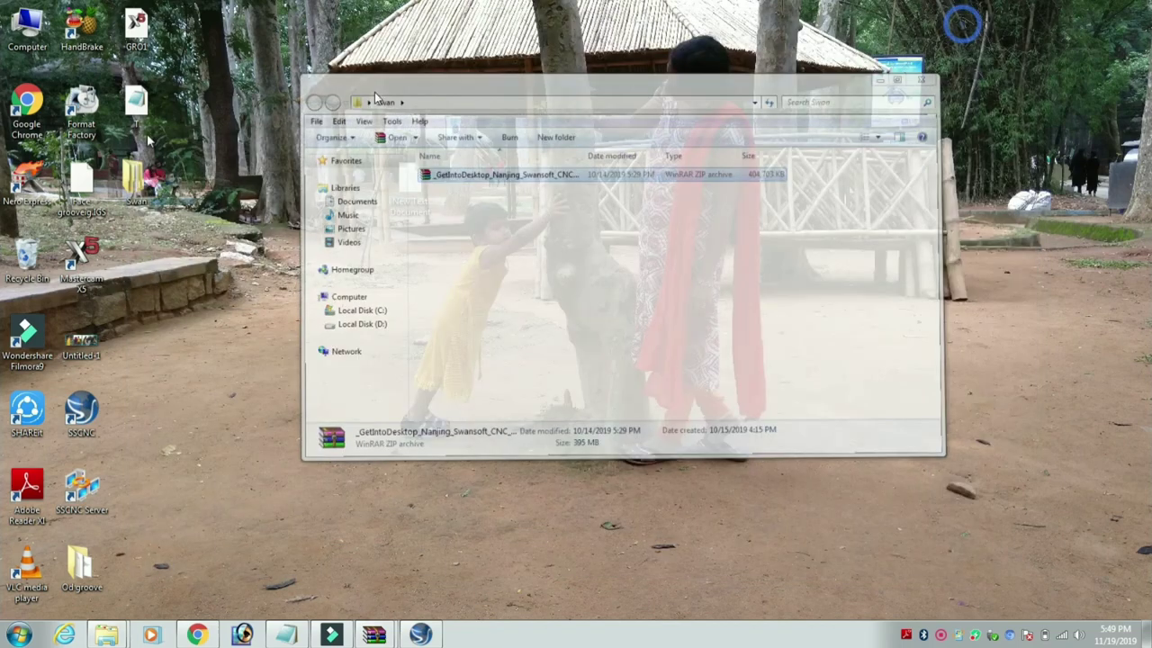
left_click(83, 414)
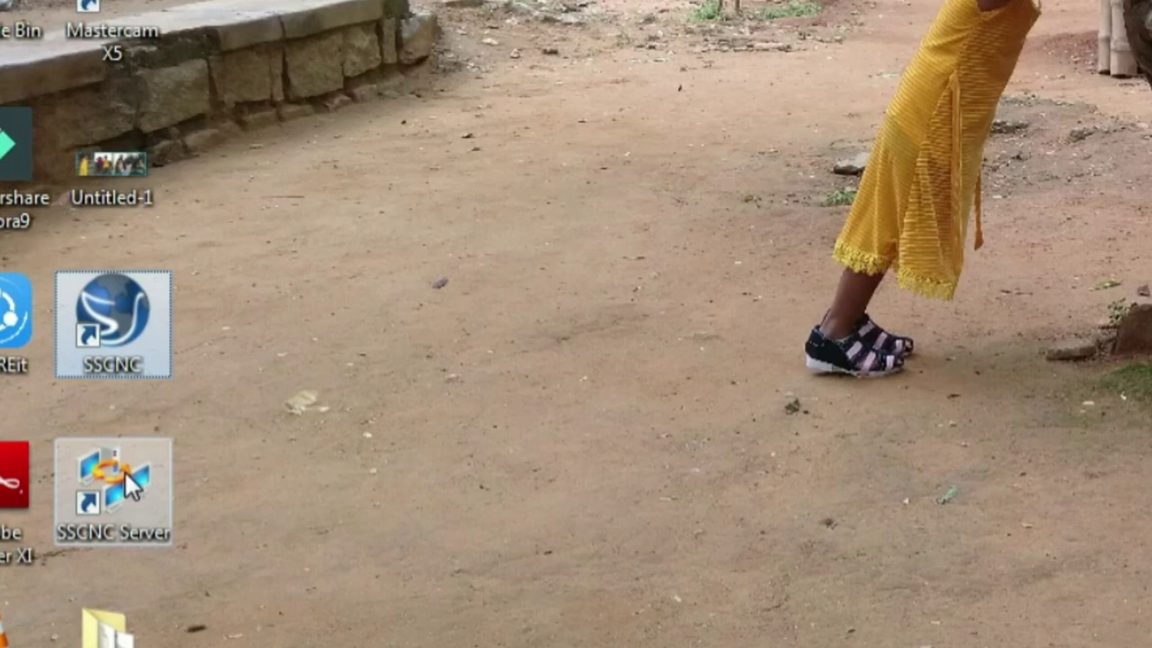
left_click(124, 471)
left_click(104, 351)
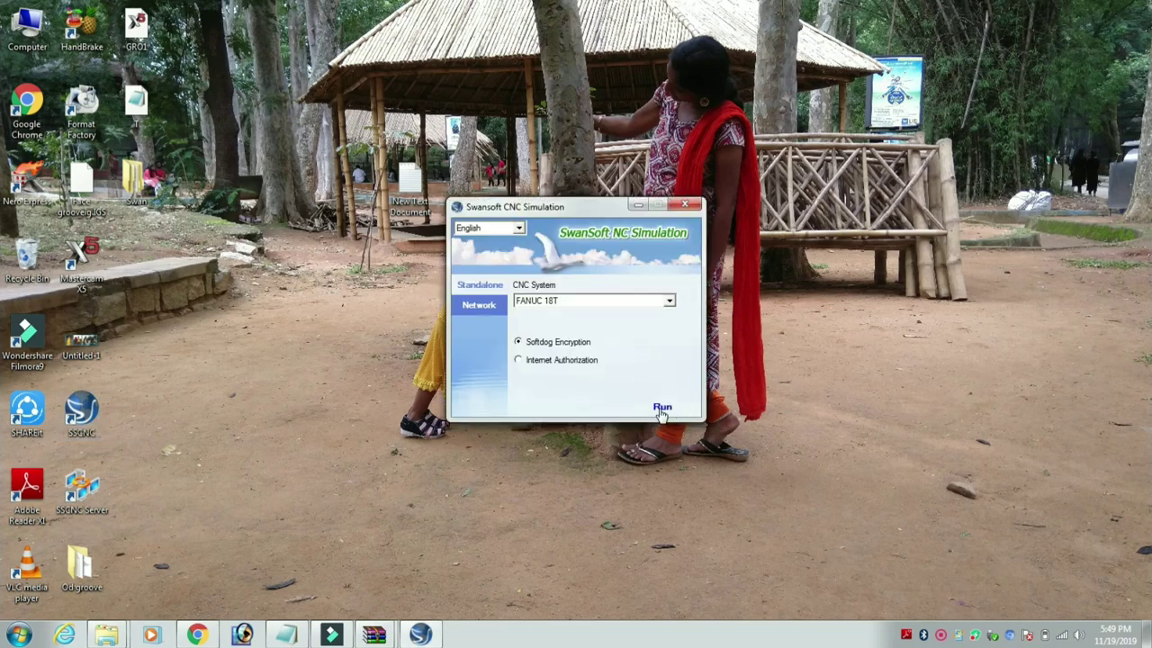
left_click(662, 407)
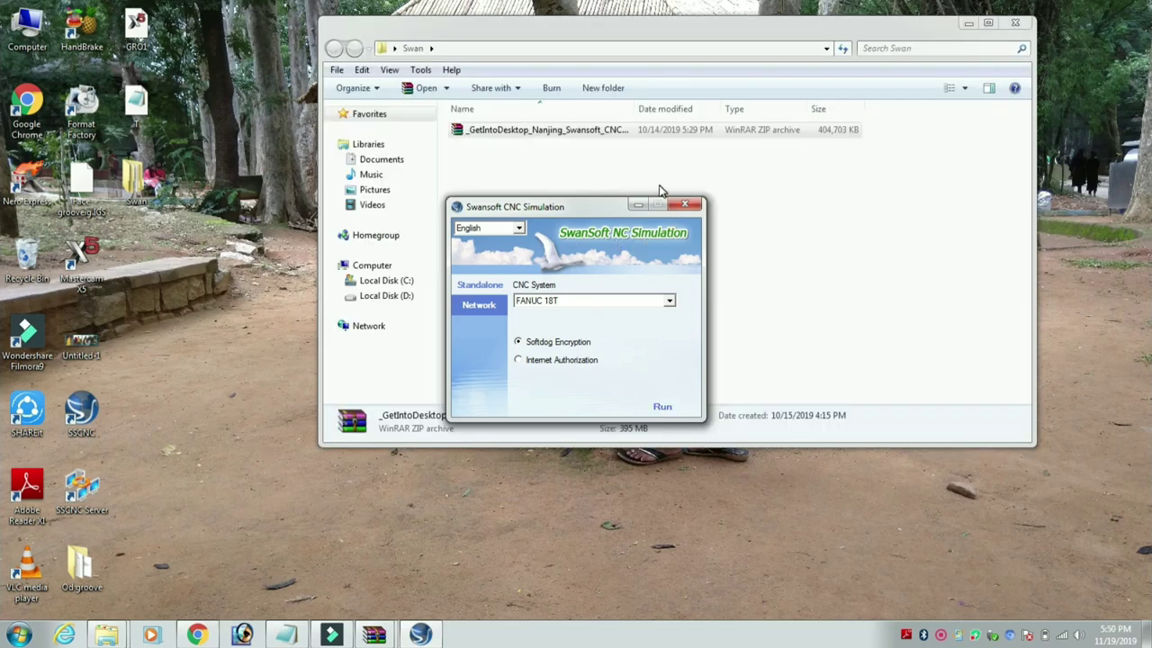
Navigate into the archive's Crack folder and open Readme.txt in Notepad
left_click(635, 207)
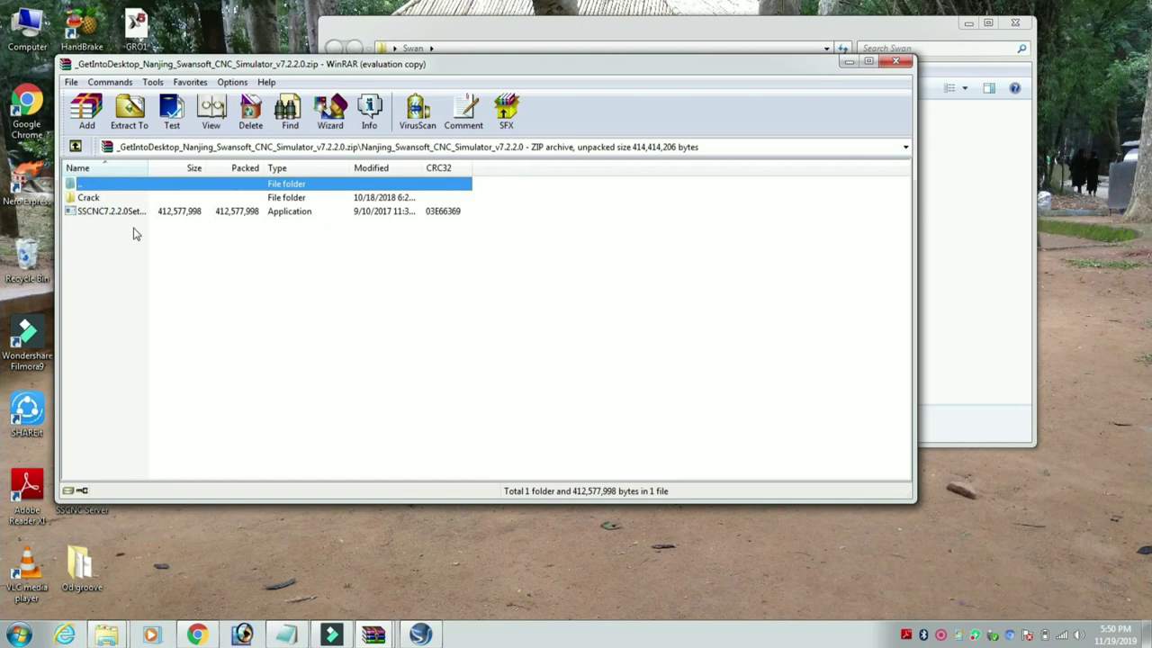
left_click(126, 216)
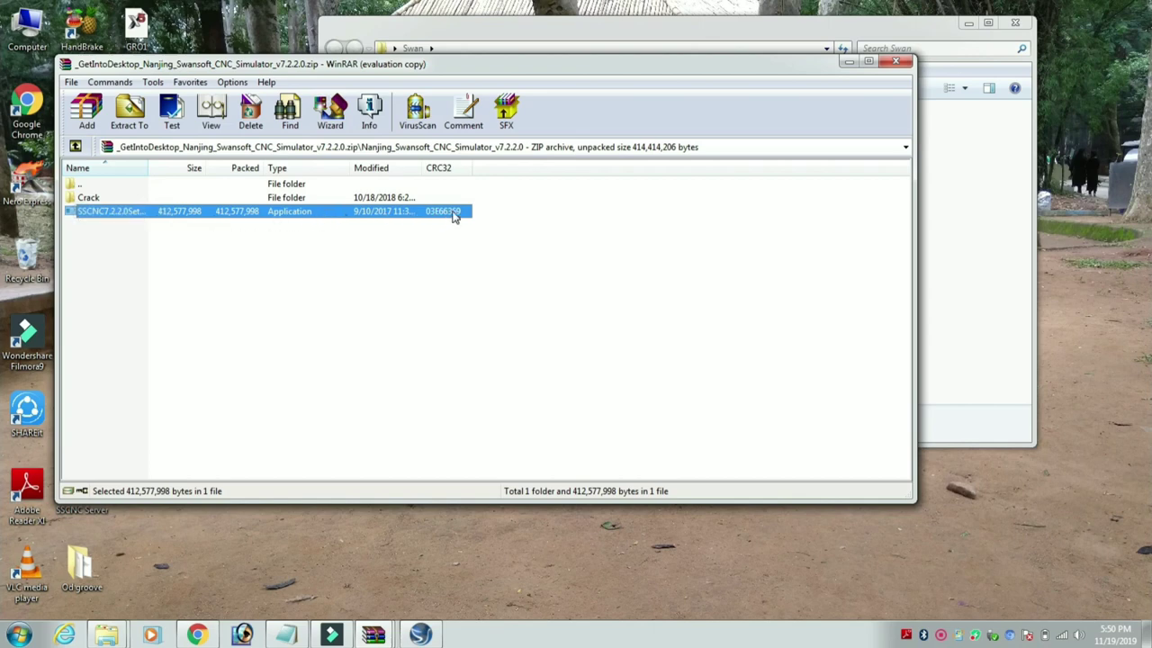
double_click(93, 201)
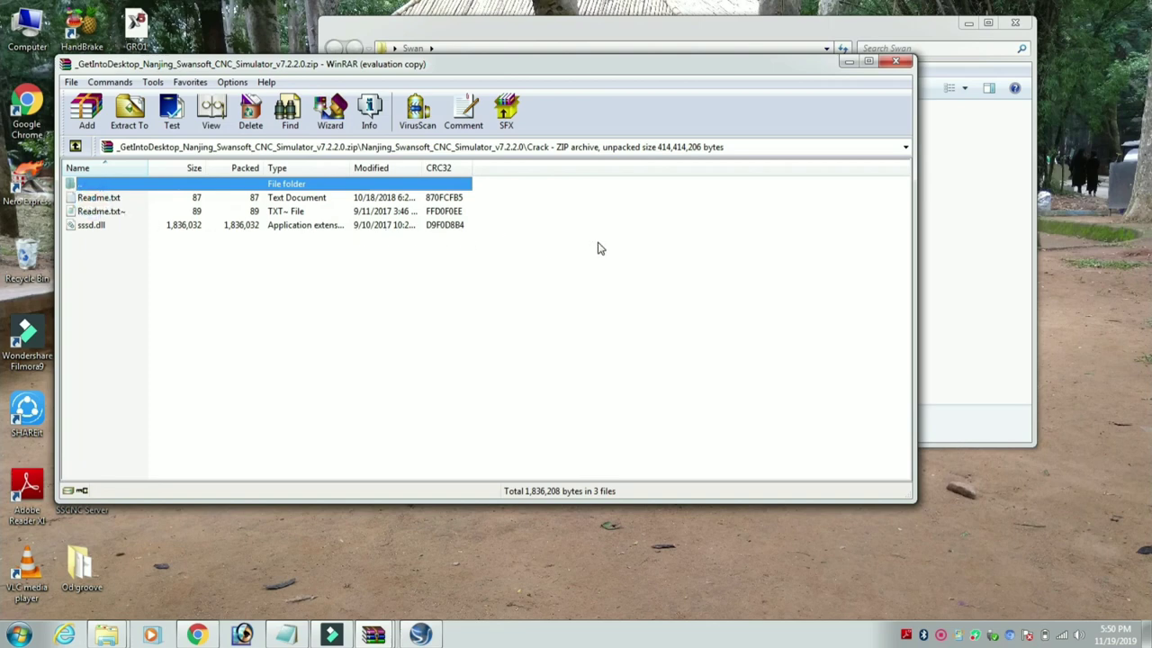
left_click(106, 203)
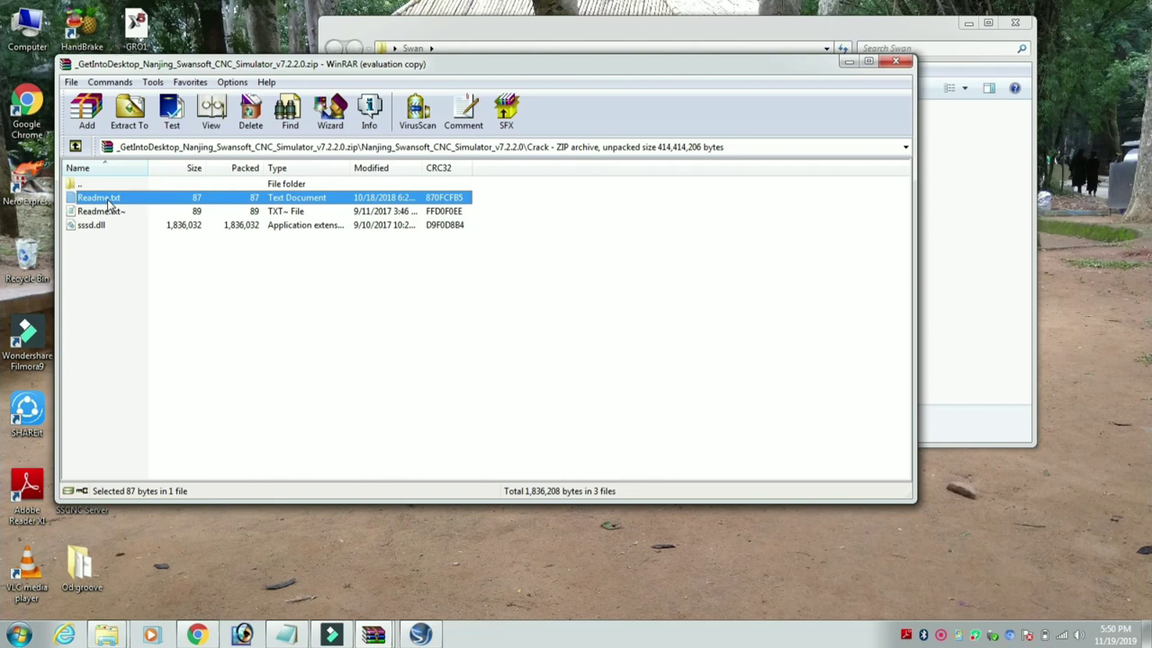
left_click(85, 184)
left_click(76, 146)
double_click(90, 197)
left_click(109, 210)
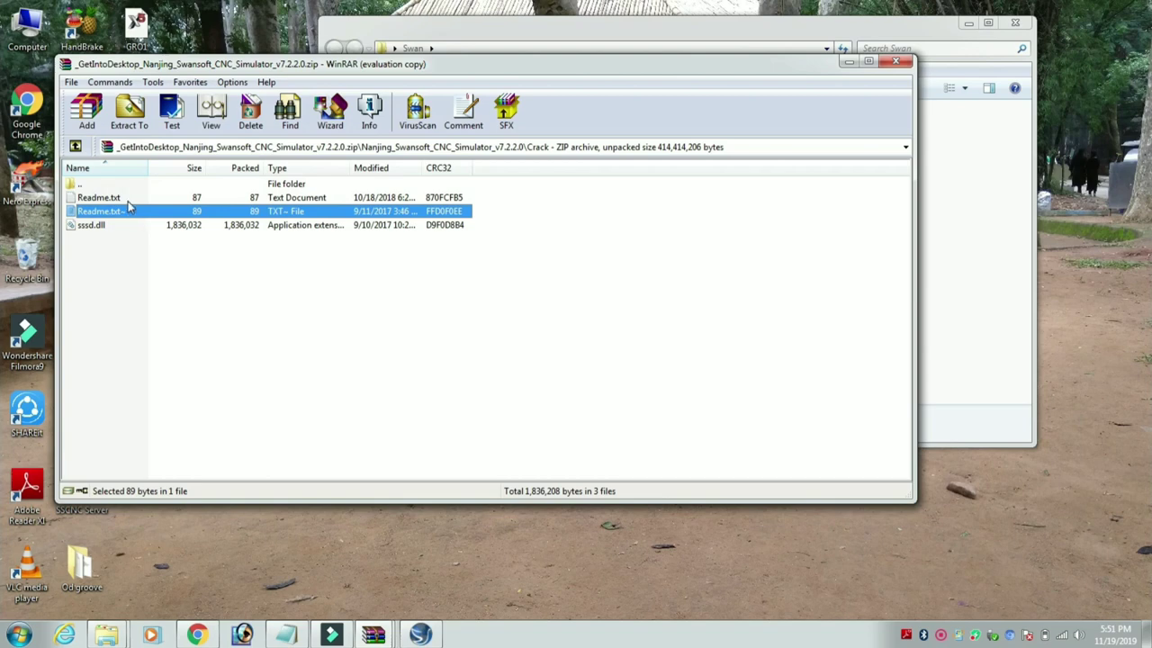
double_click(123, 197)
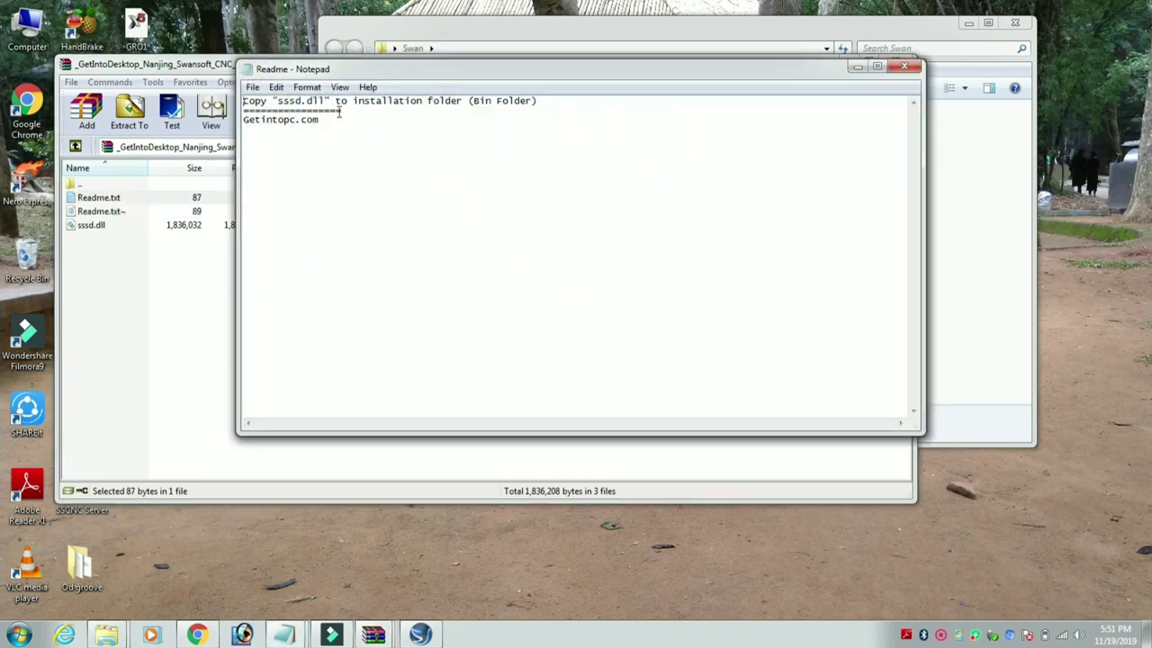
Read the Readme line about copying sssd.dll into the Bin folder, then select sssd.dll in WinRAR
left_click_drag(257, 100, 311, 101)
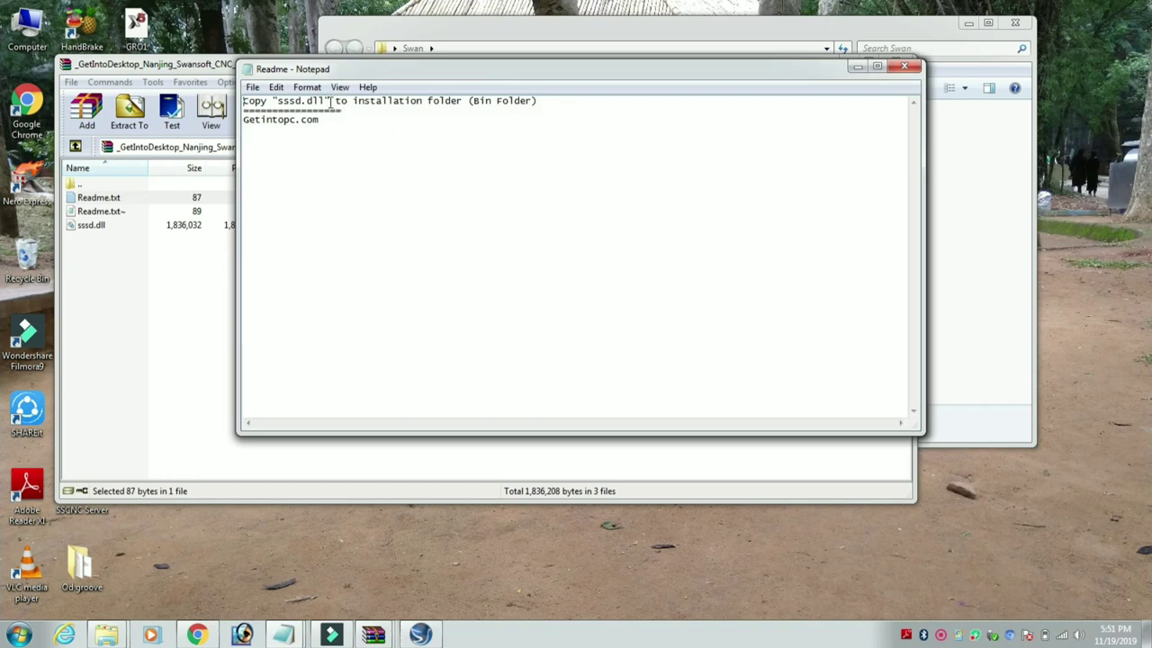
left_click_drag(329, 102, 542, 110)
left_click(522, 134)
left_click(461, 117)
key("shift+Home")
left_click(554, 114)
left_click_drag(542, 102, 219, 93)
left_click(261, 119)
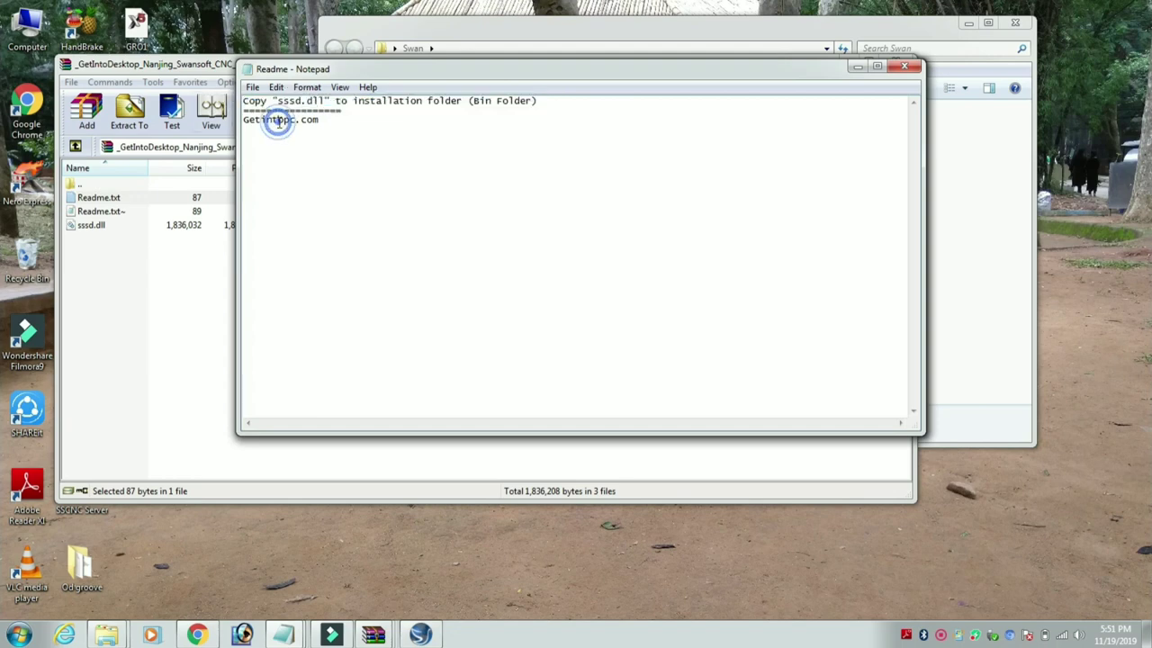
left_click(126, 226)
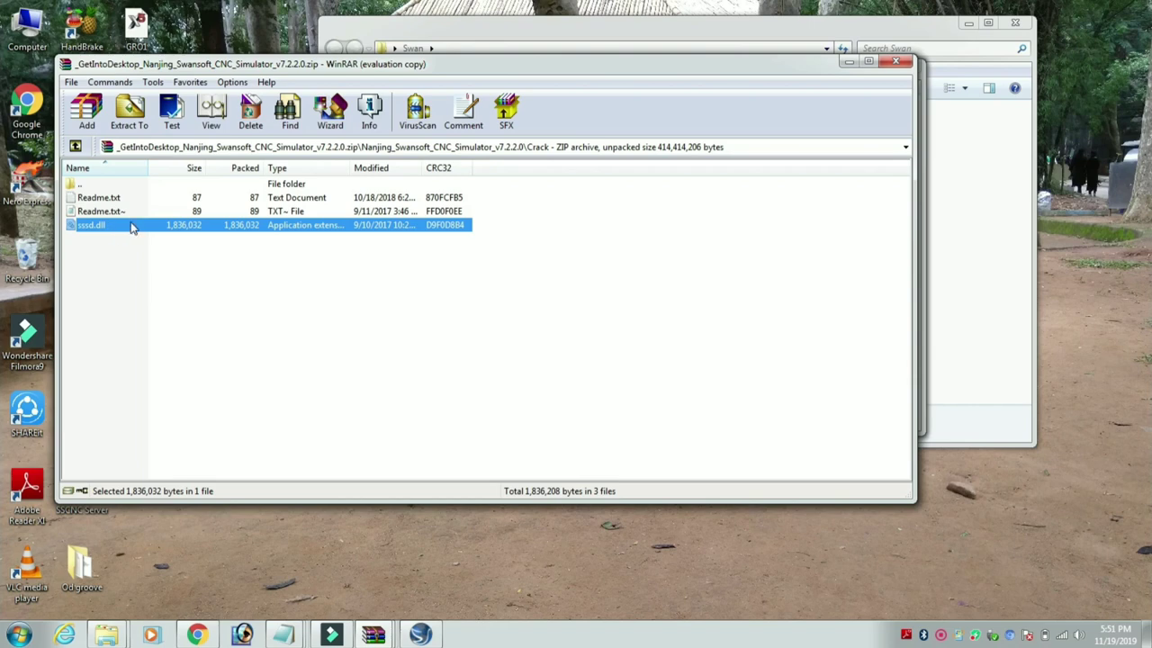
Bring up sssd.dll's context options in the archive, then briefly open and close a drives window
right_click(111, 231)
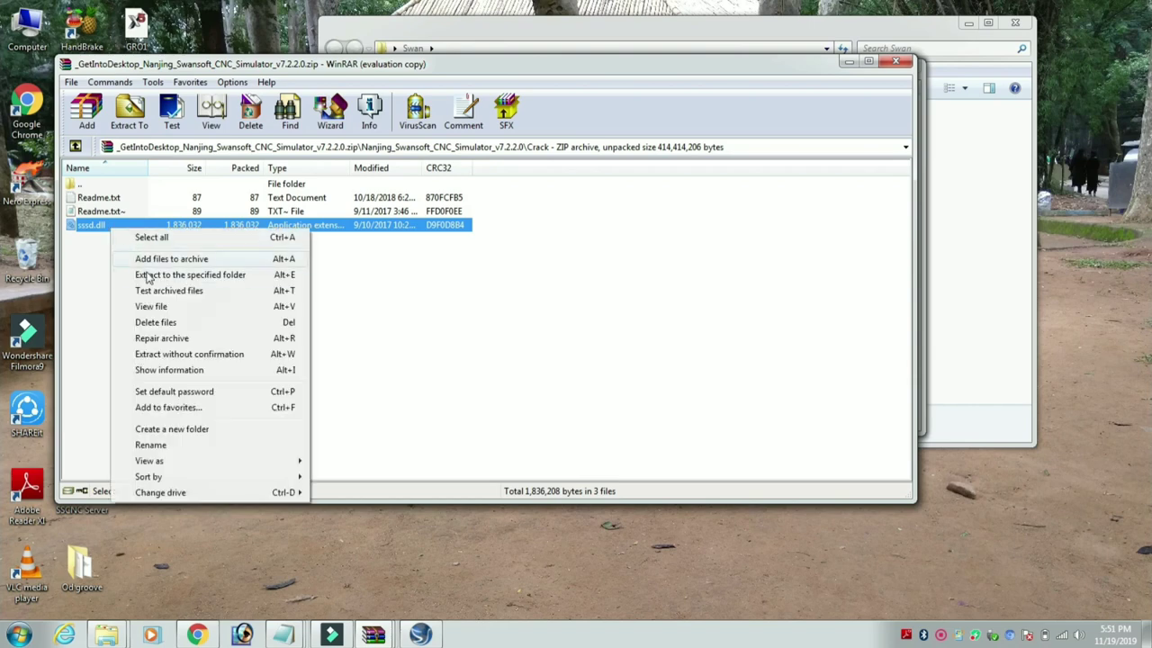
left_click(611, 240)
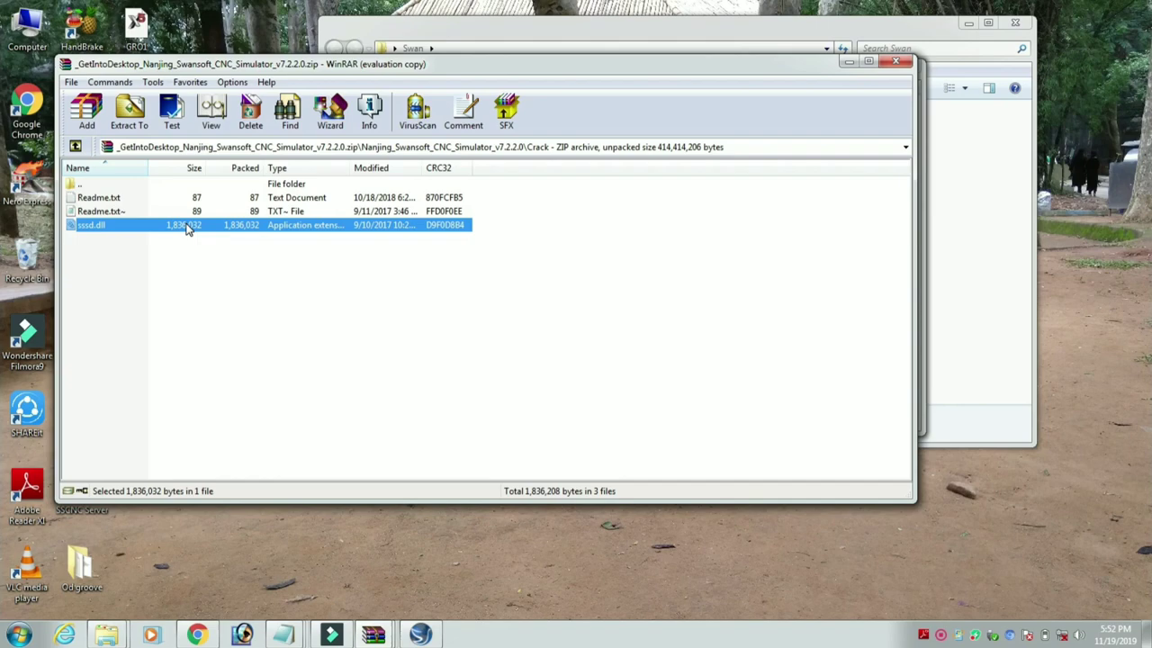
key("super+e")
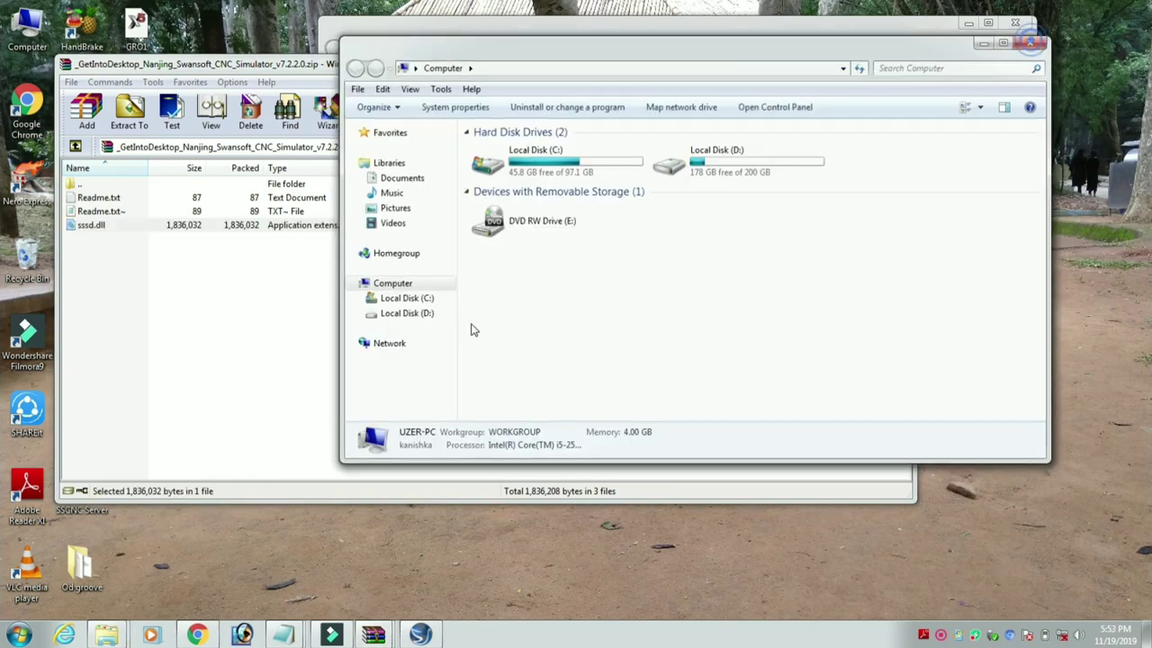
key("alt+F4")
Browse from Computer through Local Disk (C:) to Nanjing Swansoft\SSCNC\common\Bin
left_click(20, 634)
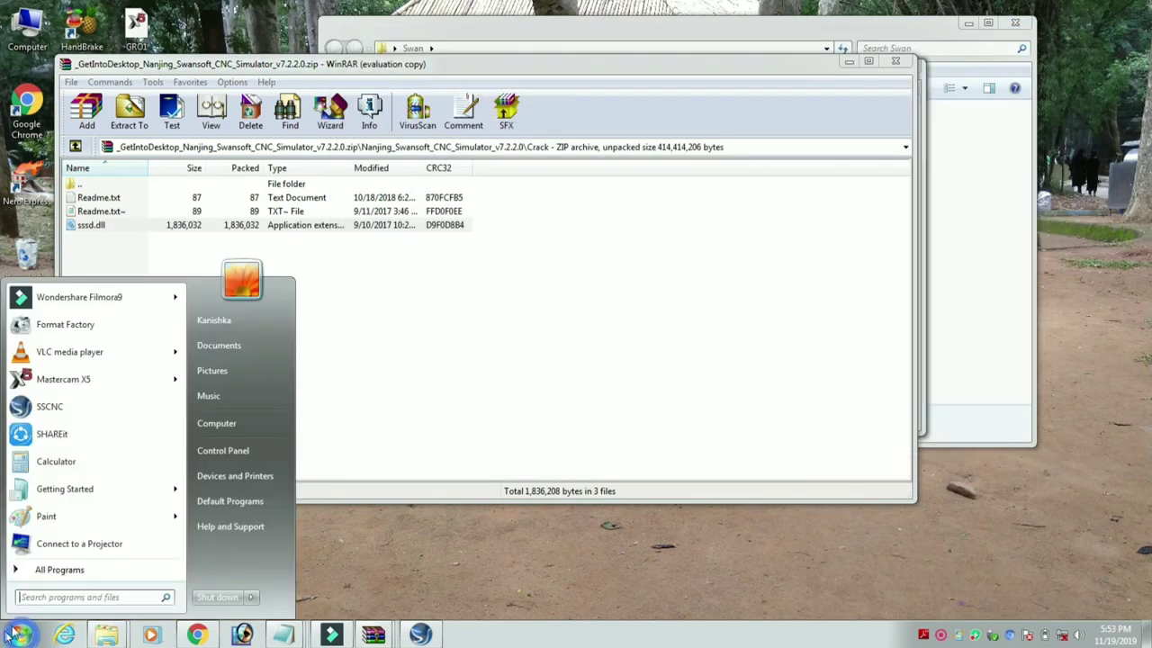
left_click(215, 423)
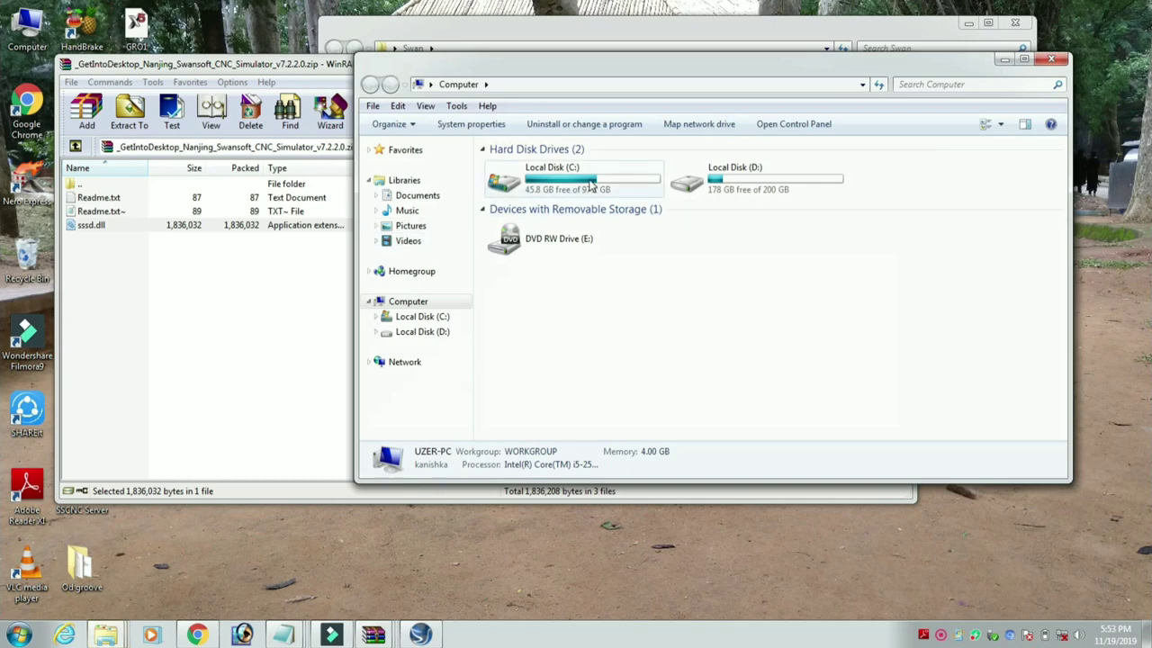
double_click(590, 183)
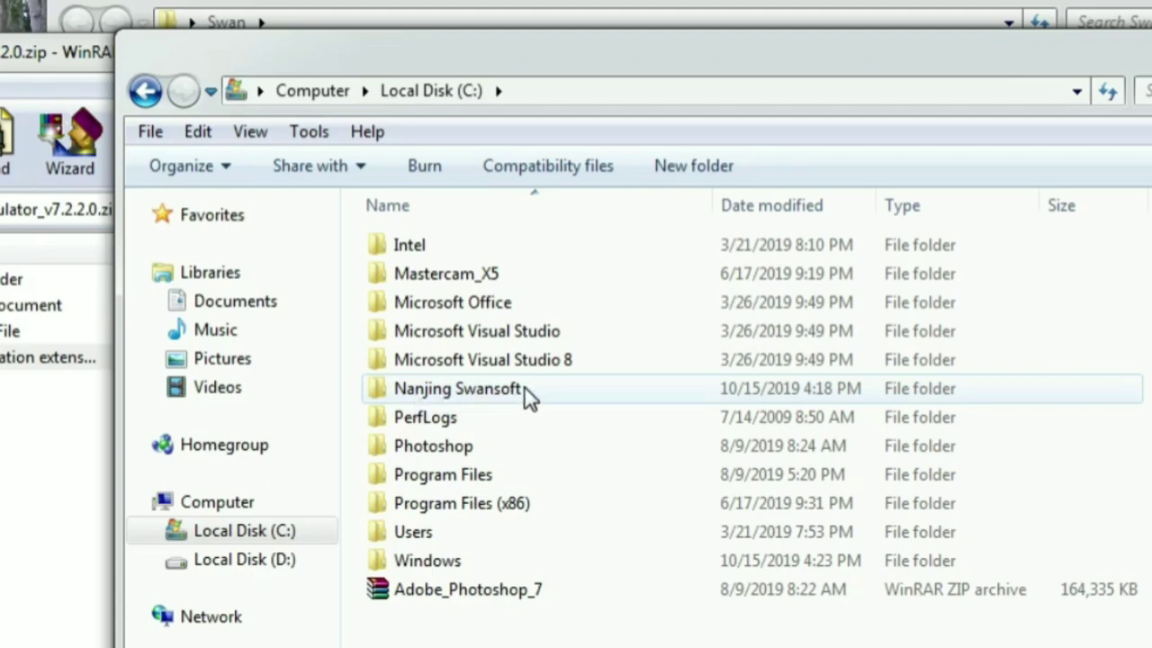
double_click(524, 388)
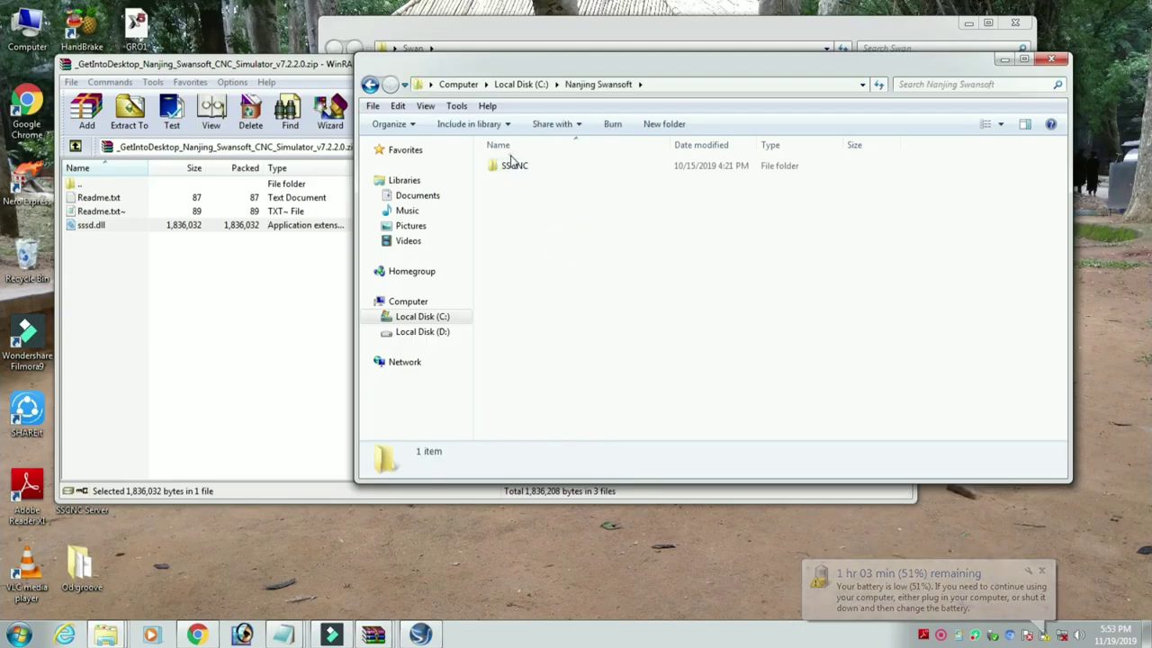
double_click(515, 166)
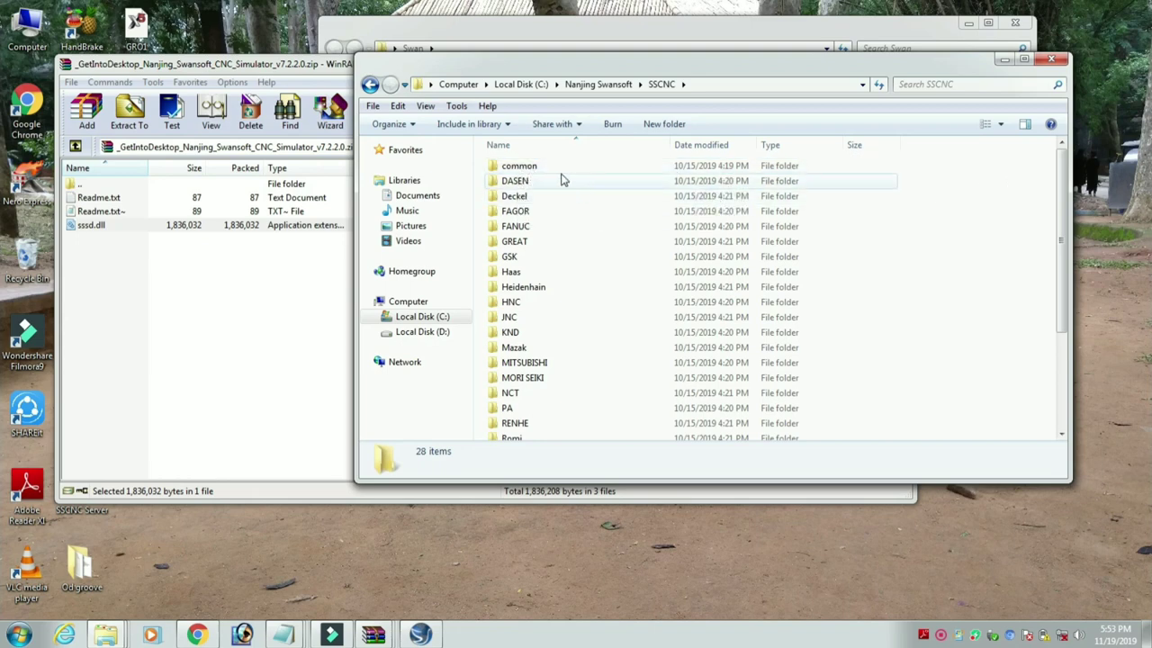
double_click(558, 165)
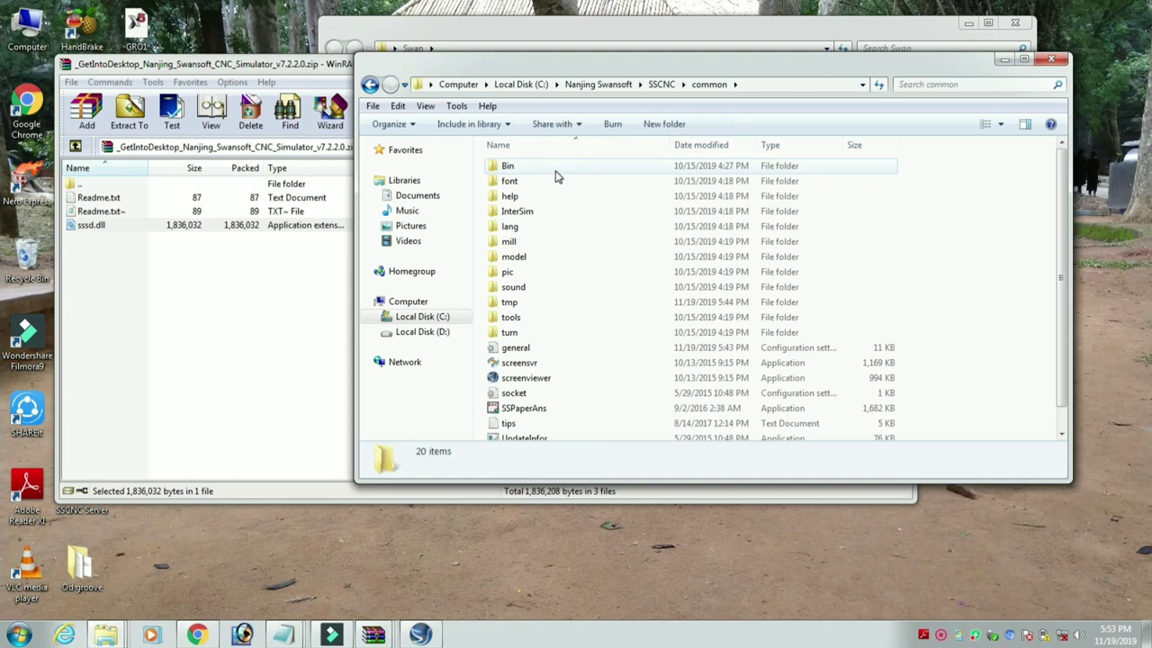
double_click(543, 170)
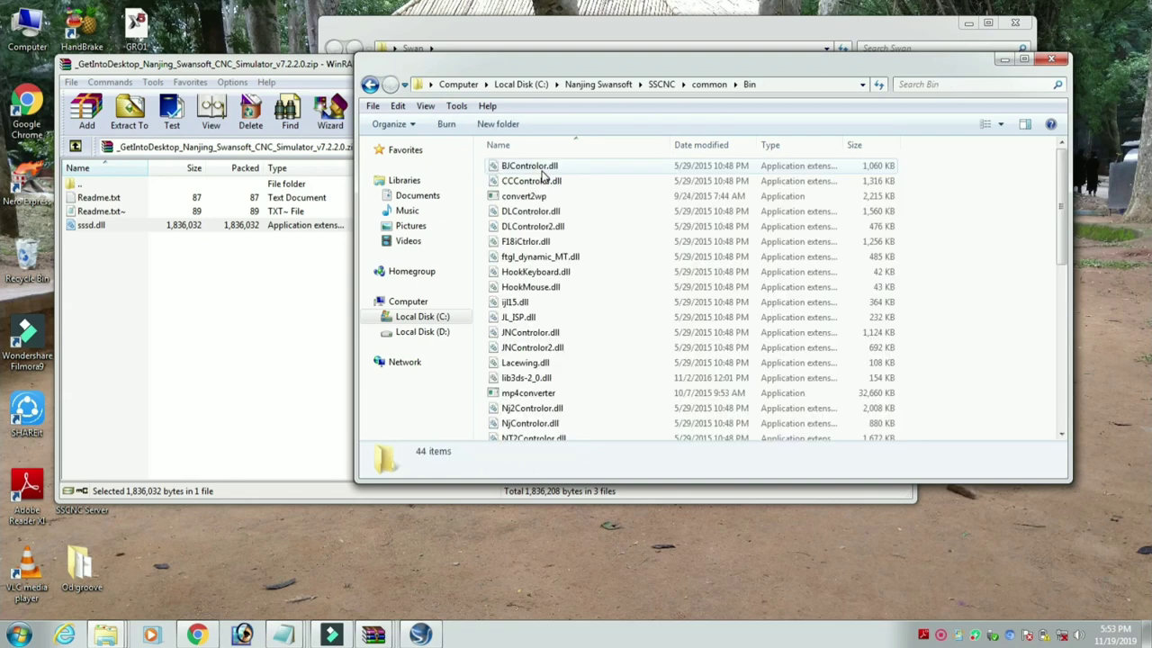
right_click(991, 238)
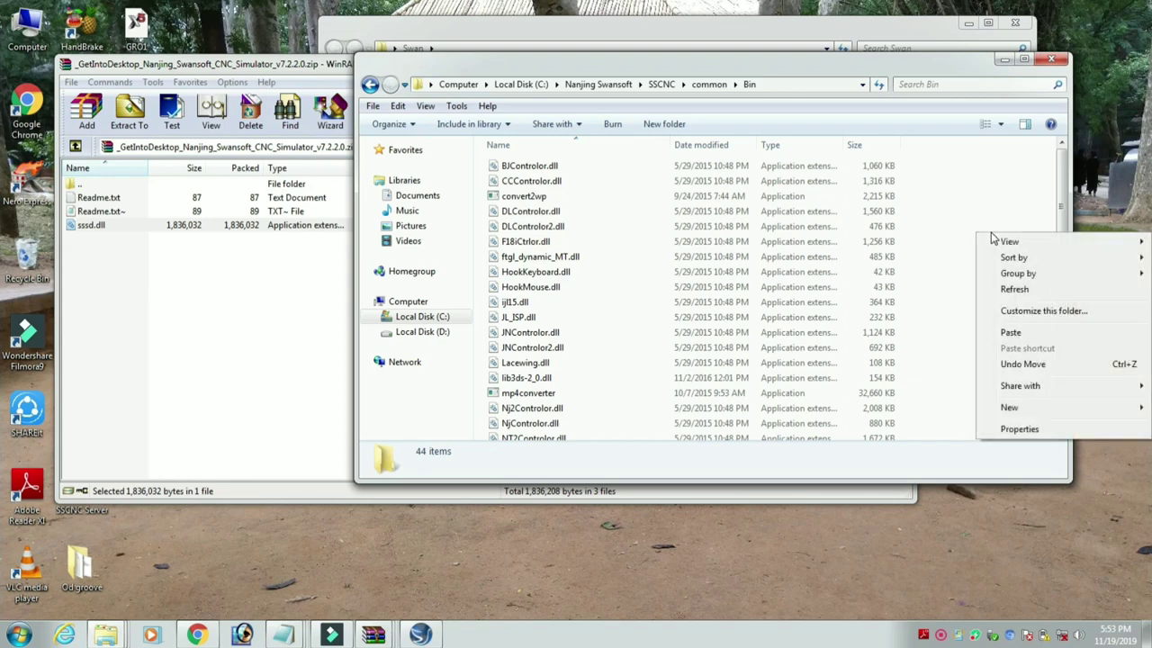
Paste sssd.dll into Bin, keep the existing identical copy, and close the Explorer and WinRAR windows
left_click(1023, 335)
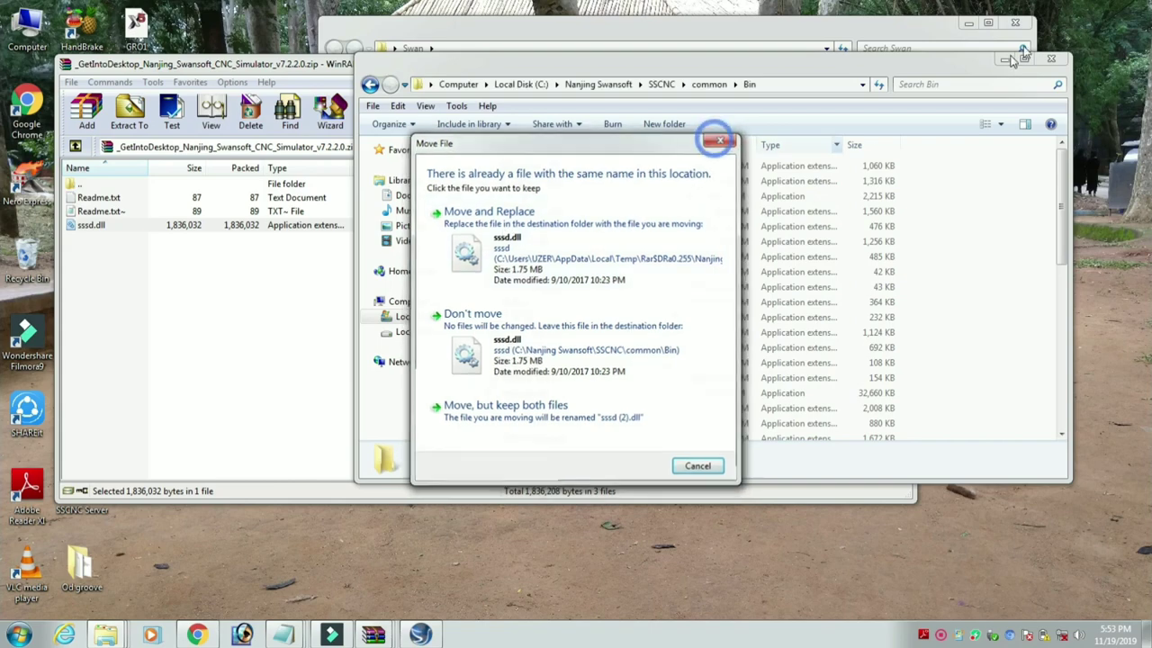
left_click(722, 138)
left_click(1013, 22)
left_click(1051, 61)
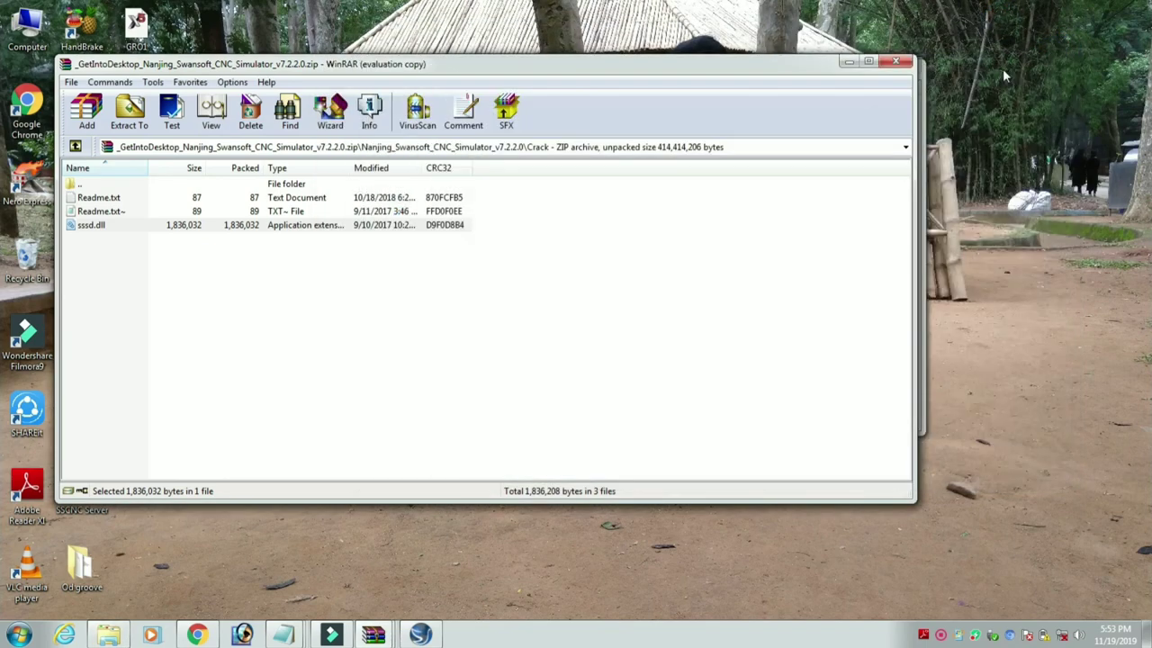
left_click(895, 61)
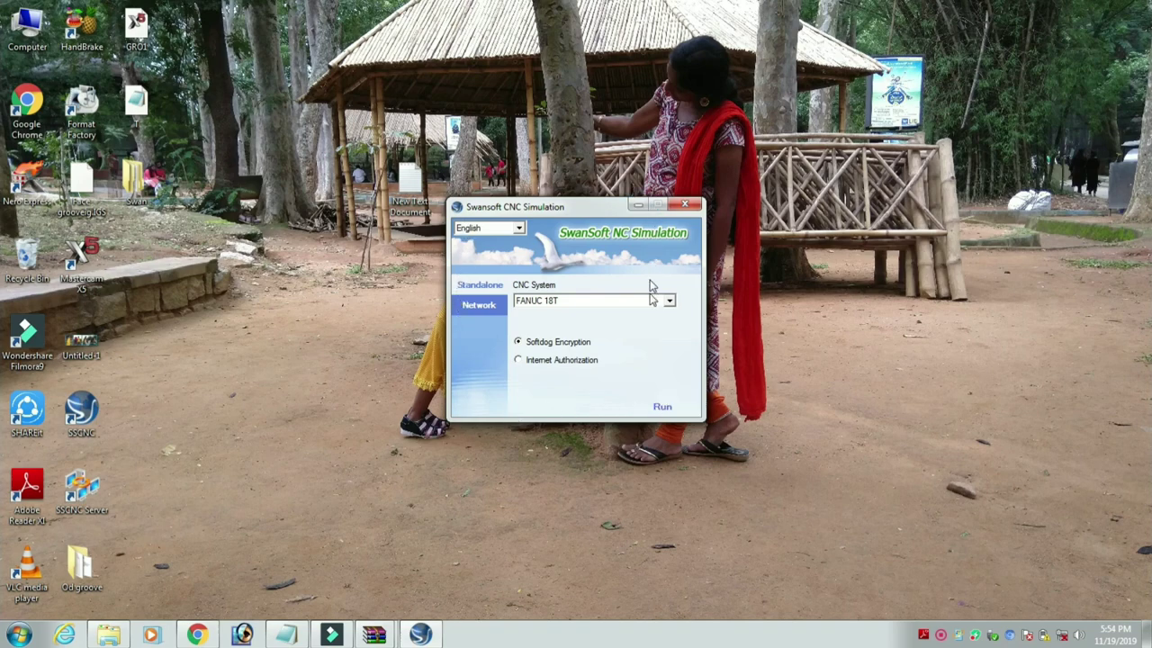
Run the simulator with FANUC 18T and Softdog Encryption selected
left_click(660, 411)
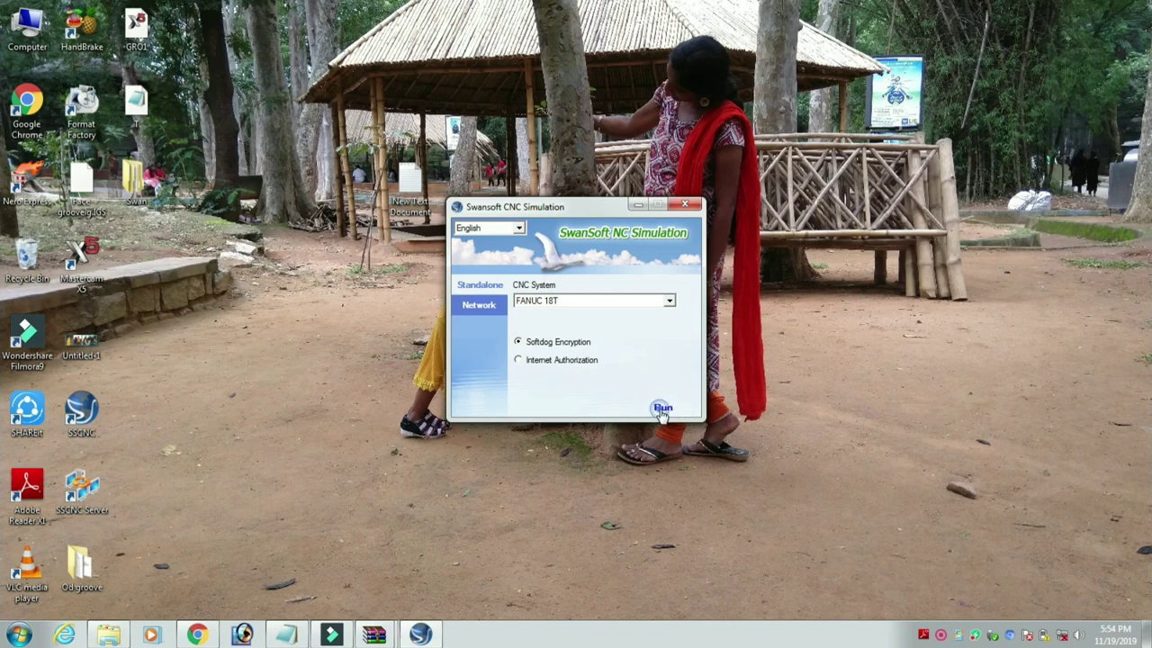